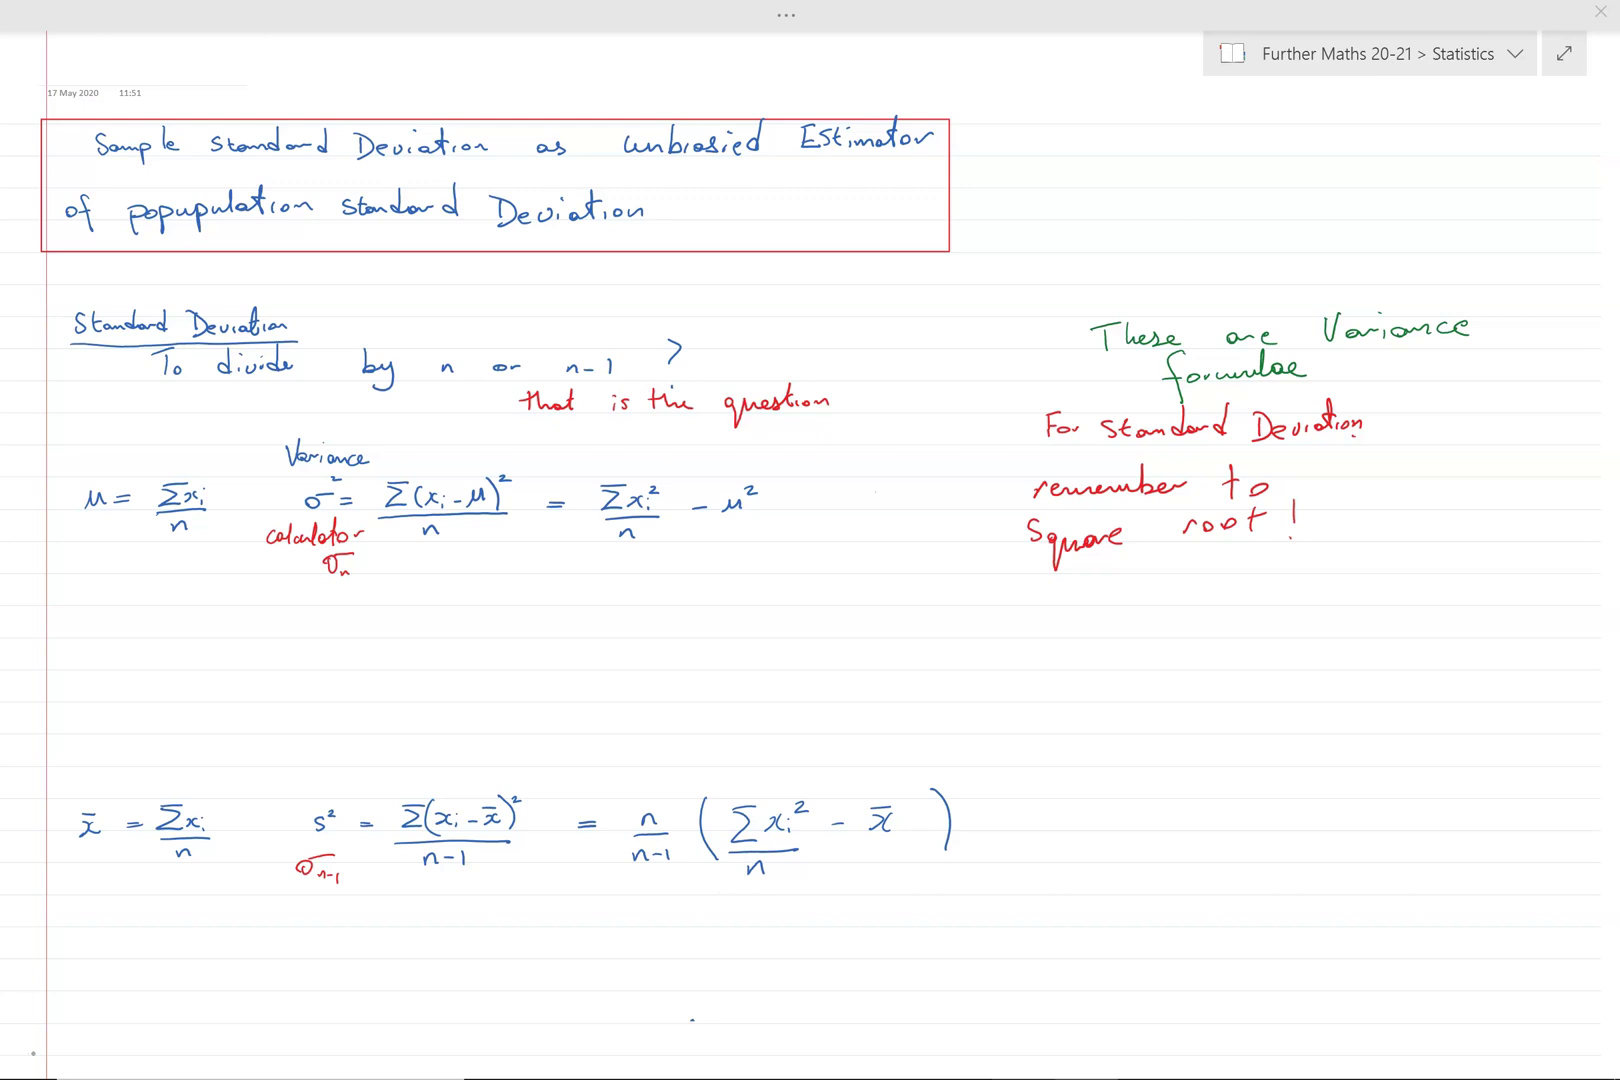
- Handwrite 'Population' in green beside the μ² formula, removing the stray stroke and loop
{"action": "left_click_drag", "start_coordinate": [824, 459], "coordinate": [838, 467]}
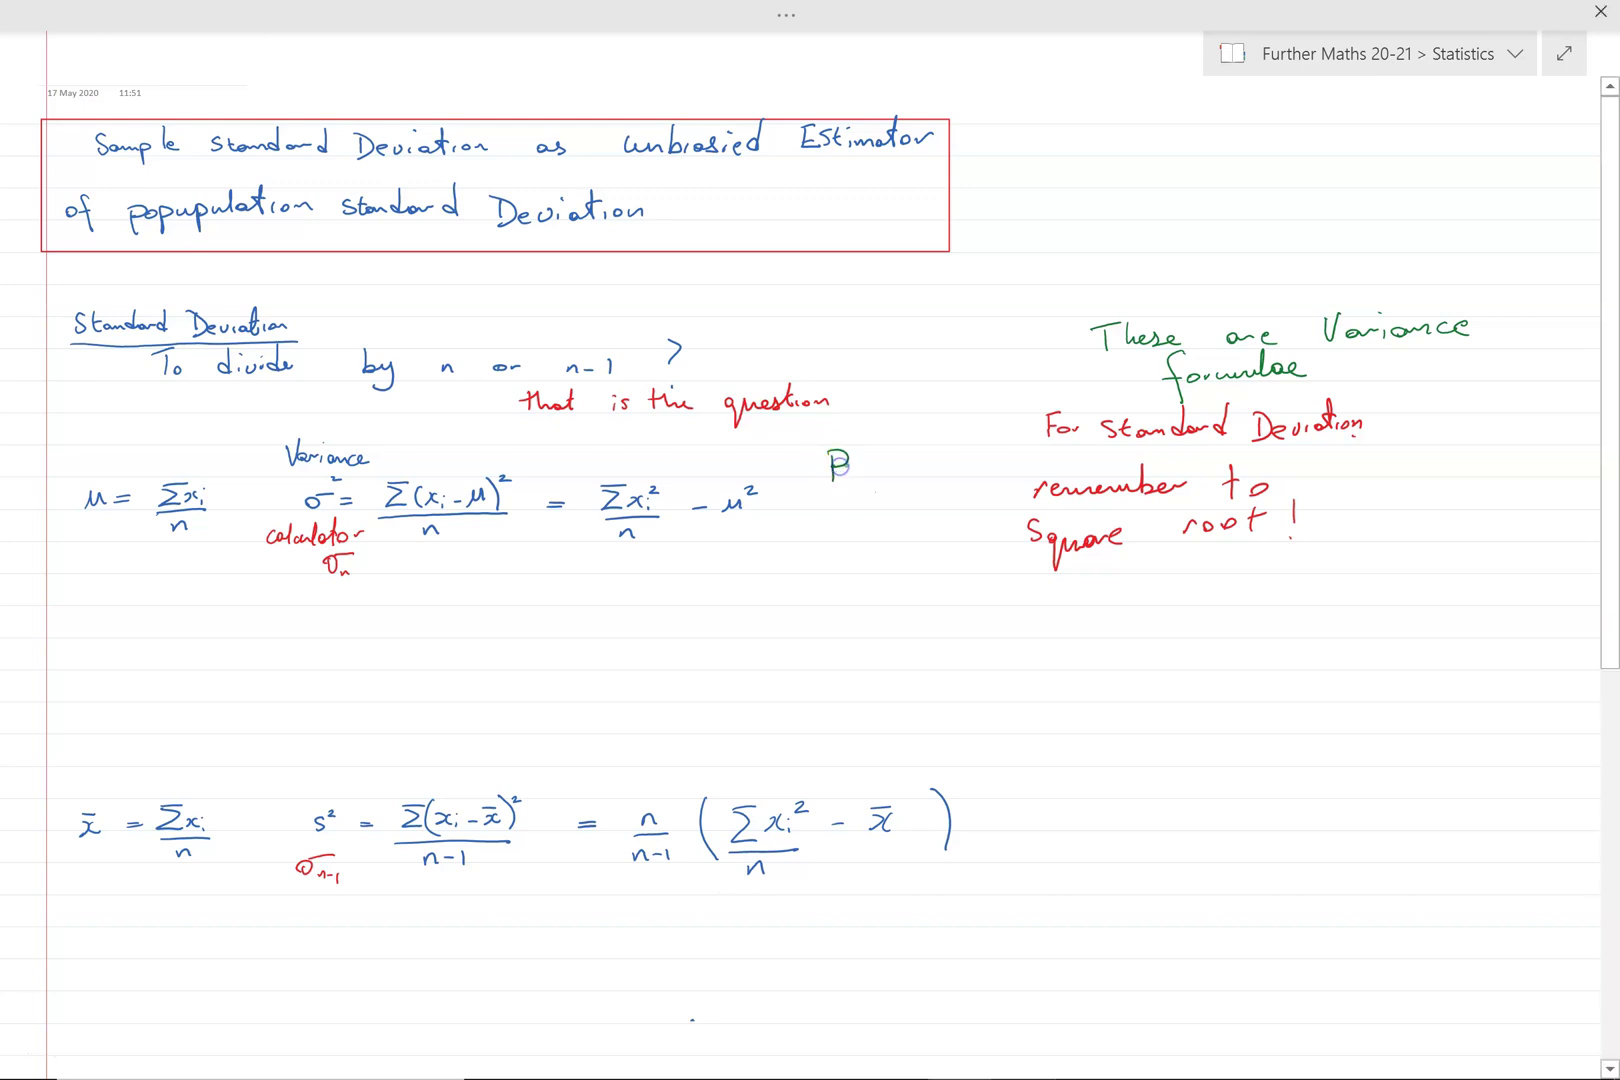
{"action": "key", "text": "ctrl+z"}
{"action": "mouse_move", "coordinate": [790, 444]}
{"action": "left_mouse_down"}
{"action": "mouse_move", "coordinate": [792, 481]}
{"action": "mouse_move", "coordinate": [852, 472]}
{"action": "left_mouse_up"}
{"action": "mouse_move", "coordinate": [575, 413]}
{"action": "left_mouse_down"}
{"action": "mouse_move", "coordinate": [505, 390]}
{"action": "mouse_move", "coordinate": [800, 507]}
{"action": "left_mouse_up"}
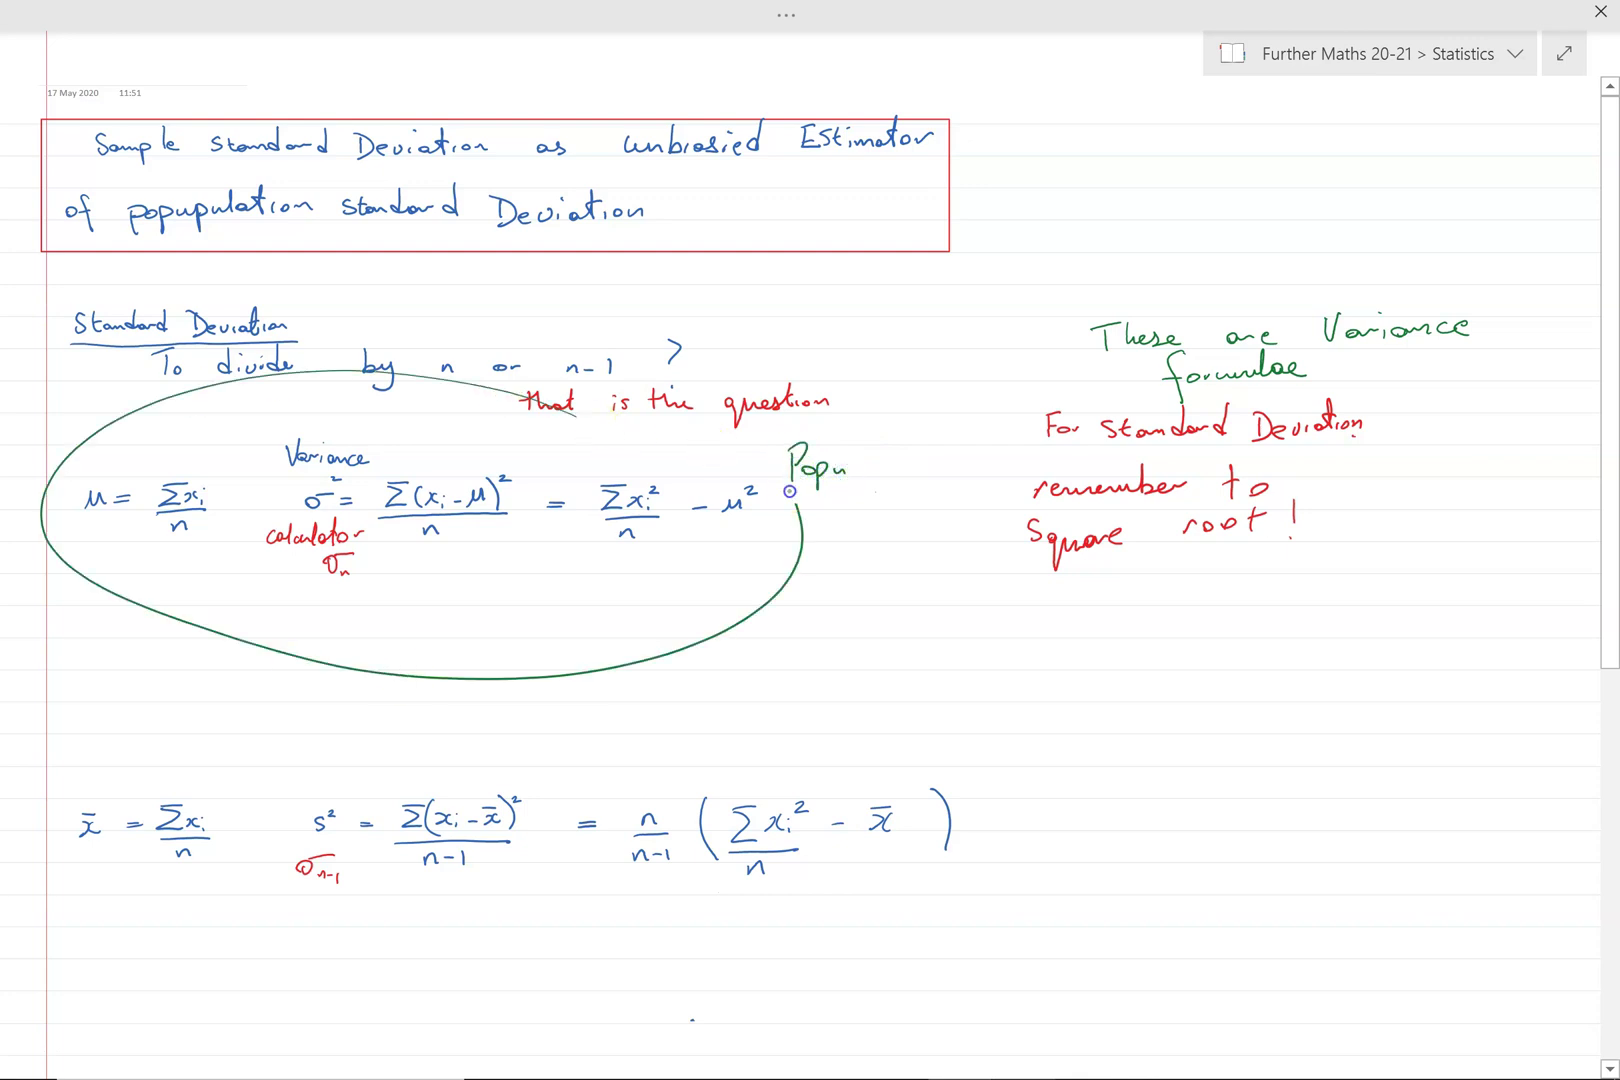
{"action": "left_click", "coordinate": [687, 641]}
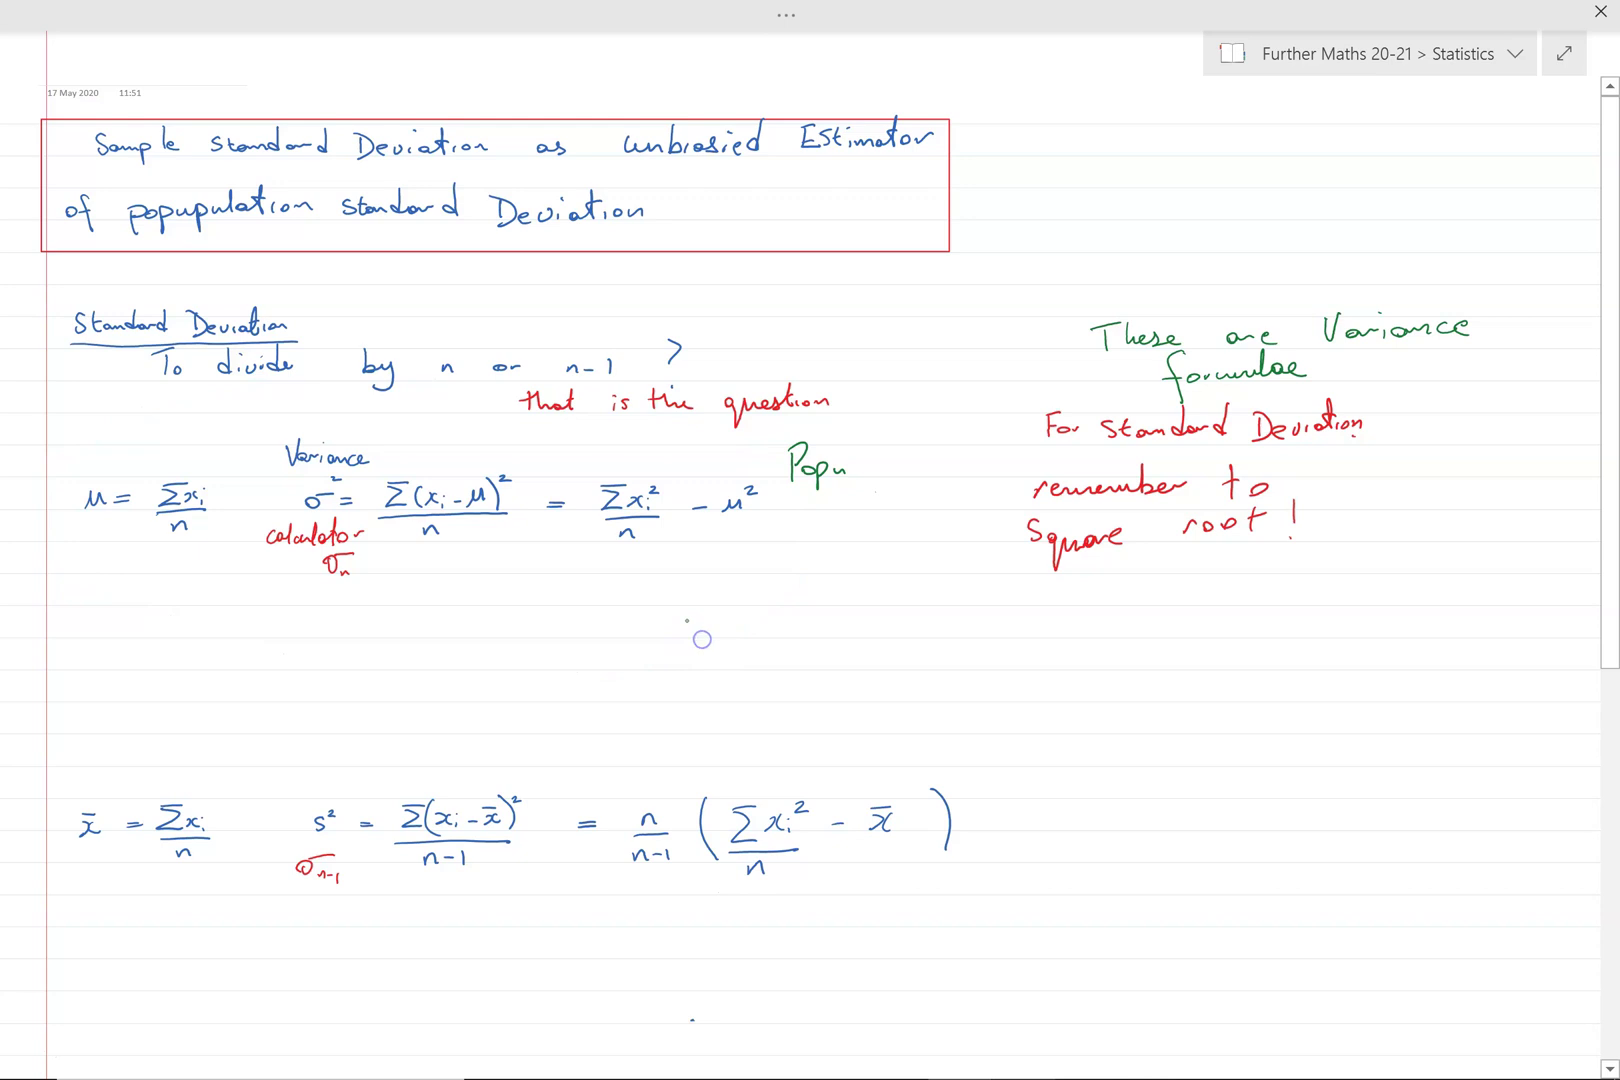
{"action": "mouse_move", "coordinate": [853, 456]}
{"action": "left_mouse_down"}
{"action": "mouse_move", "coordinate": [858, 480]}
{"action": "mouse_move", "coordinate": [880, 478]}
{"action": "left_mouse_up"}
{"action": "left_click_drag", "start_coordinate": [868, 462], "coordinate": [932, 470]}
- Temporarily loop the population variance and Σx²/n − μ² expression in green, then erase the loops
{"action": "mouse_move", "coordinate": [600, 457]}
{"action": "left_mouse_down"}
{"action": "mouse_move", "coordinate": [553, 437]}
{"action": "mouse_move", "coordinate": [264, 502]}
{"action": "mouse_move", "coordinate": [474, 594]}
{"action": "mouse_move", "coordinate": [523, 432]}
{"action": "left_mouse_up"}
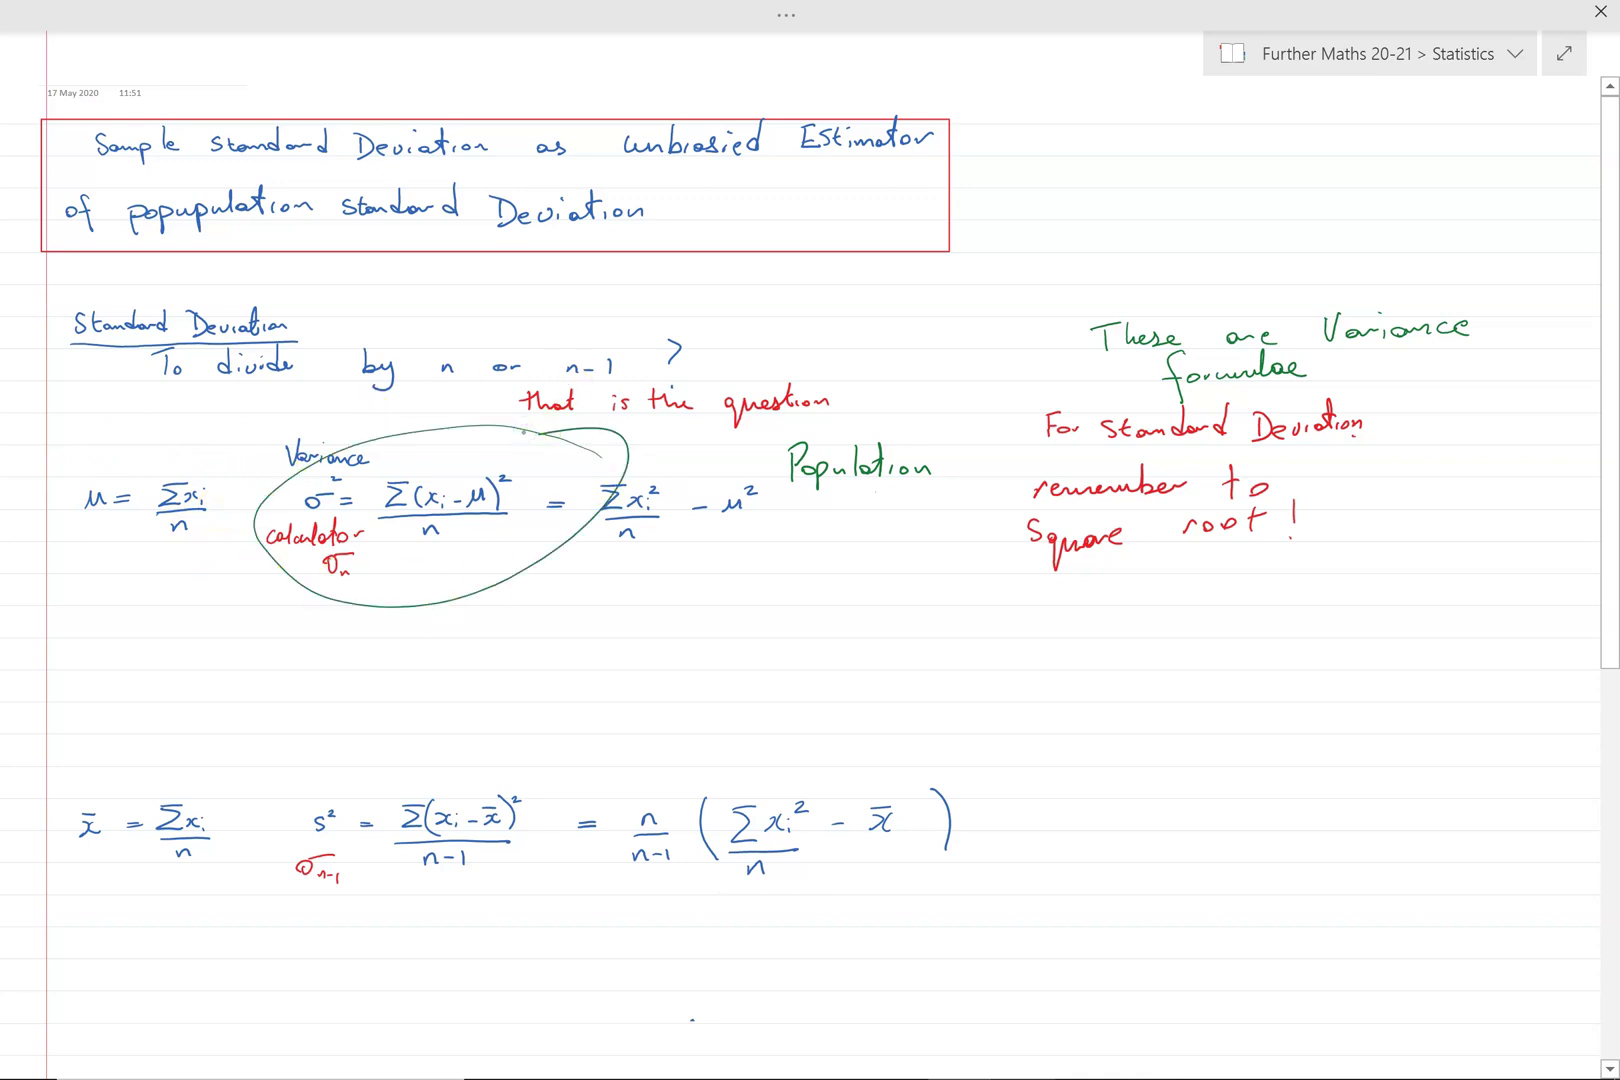
{"action": "left_click_drag", "start_coordinate": [506, 596], "coordinate": [483, 608]}
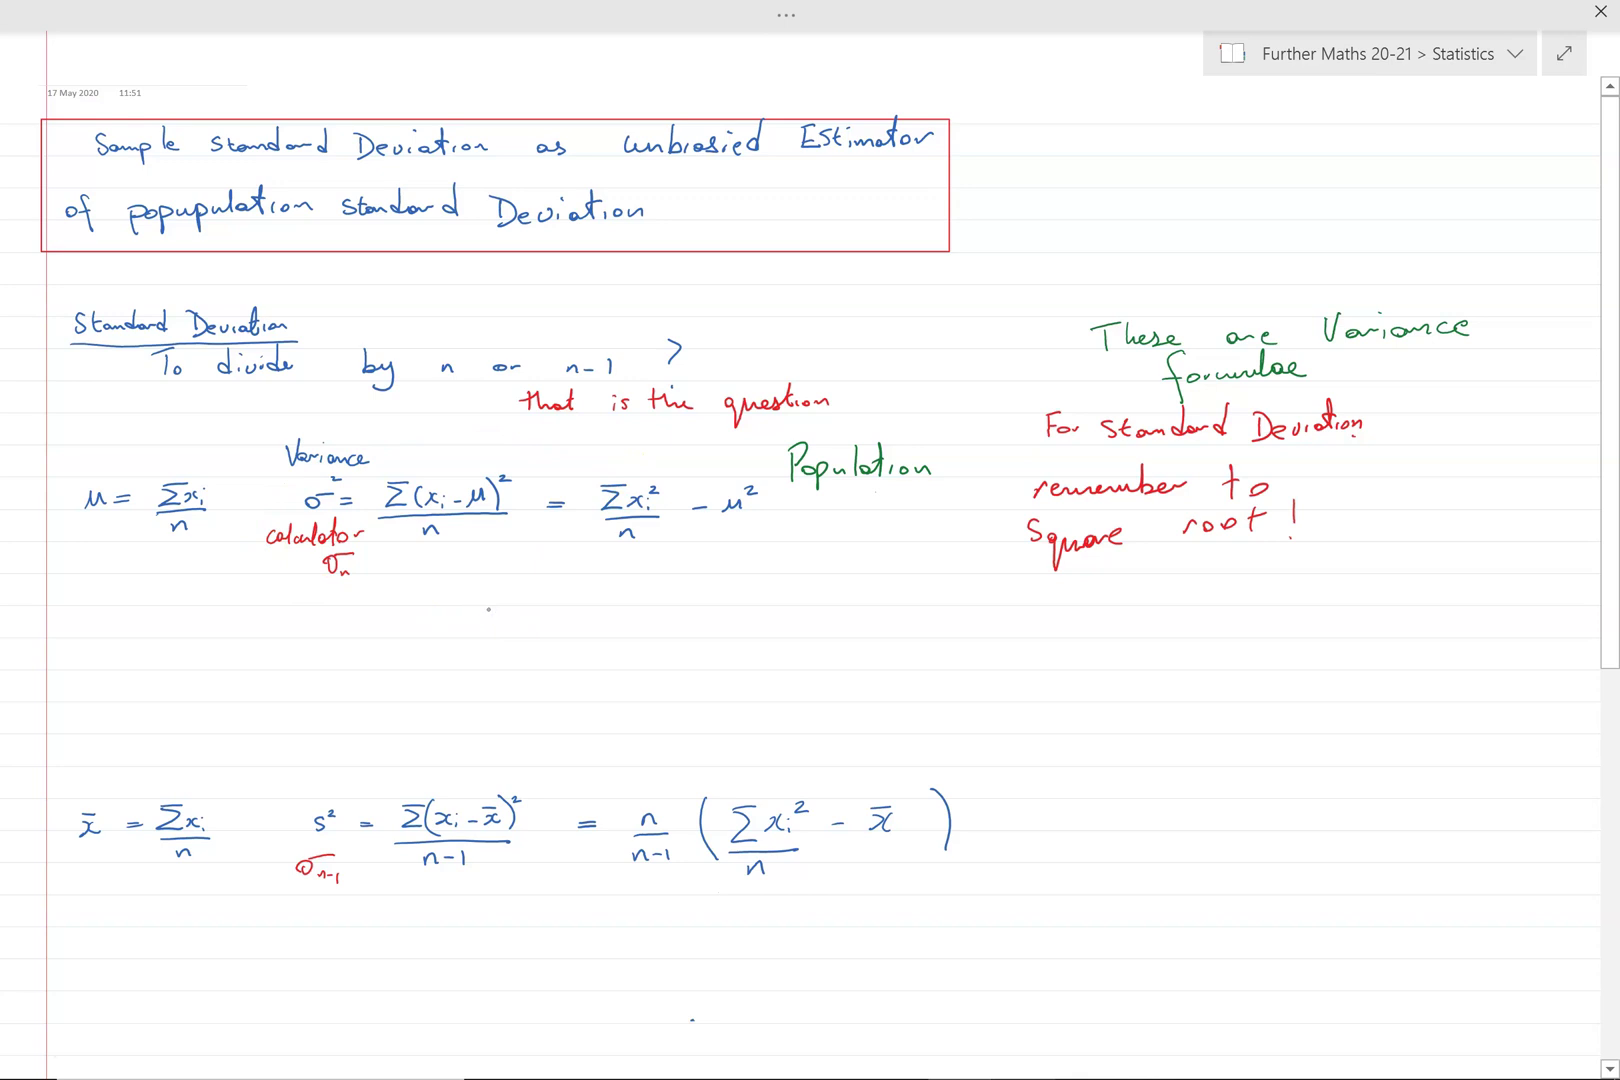
{"action": "mouse_move", "coordinate": [785, 455]}
{"action": "left_mouse_down"}
{"action": "mouse_move", "coordinate": [584, 475]}
{"action": "mouse_move", "coordinate": [797, 547]}
{"action": "mouse_move", "coordinate": [702, 460]}
{"action": "left_mouse_up"}
{"action": "left_click_drag", "start_coordinate": [740, 620], "coordinate": [723, 590]}
{"action": "mouse_move", "coordinate": [728, 455]}
{"action": "left_mouse_down"}
{"action": "mouse_move", "coordinate": [568, 470]}
{"action": "mouse_move", "coordinate": [766, 495]}
{"action": "mouse_move", "coordinate": [738, 463]}
{"action": "left_mouse_up"}
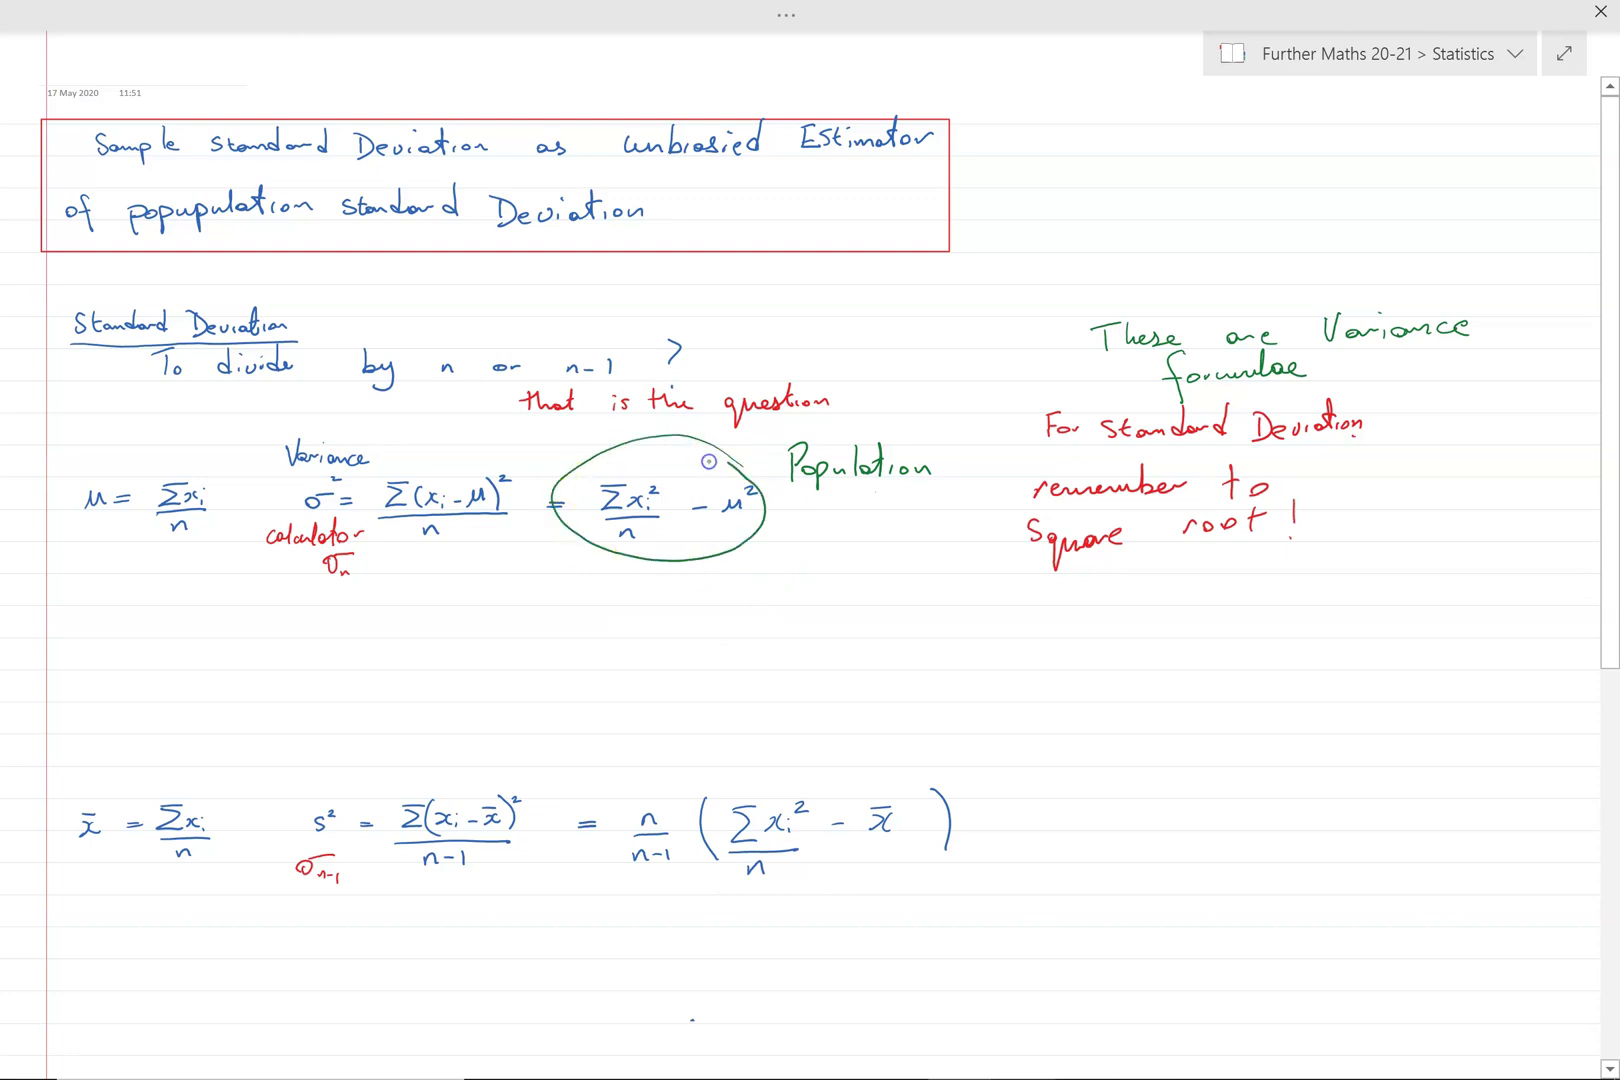
{"action": "left_click_drag", "start_coordinate": [716, 578], "coordinate": [698, 600]}
- Temporarily loop the Σ(xᵢ−μ)²/n fraction twice, erasing each loop
{"action": "mouse_move", "coordinate": [500, 445]}
{"action": "left_mouse_down"}
{"action": "mouse_move", "coordinate": [398, 584]}
{"action": "mouse_move", "coordinate": [454, 436]}
{"action": "left_mouse_up"}
{"action": "left_click", "coordinate": [510, 580]}
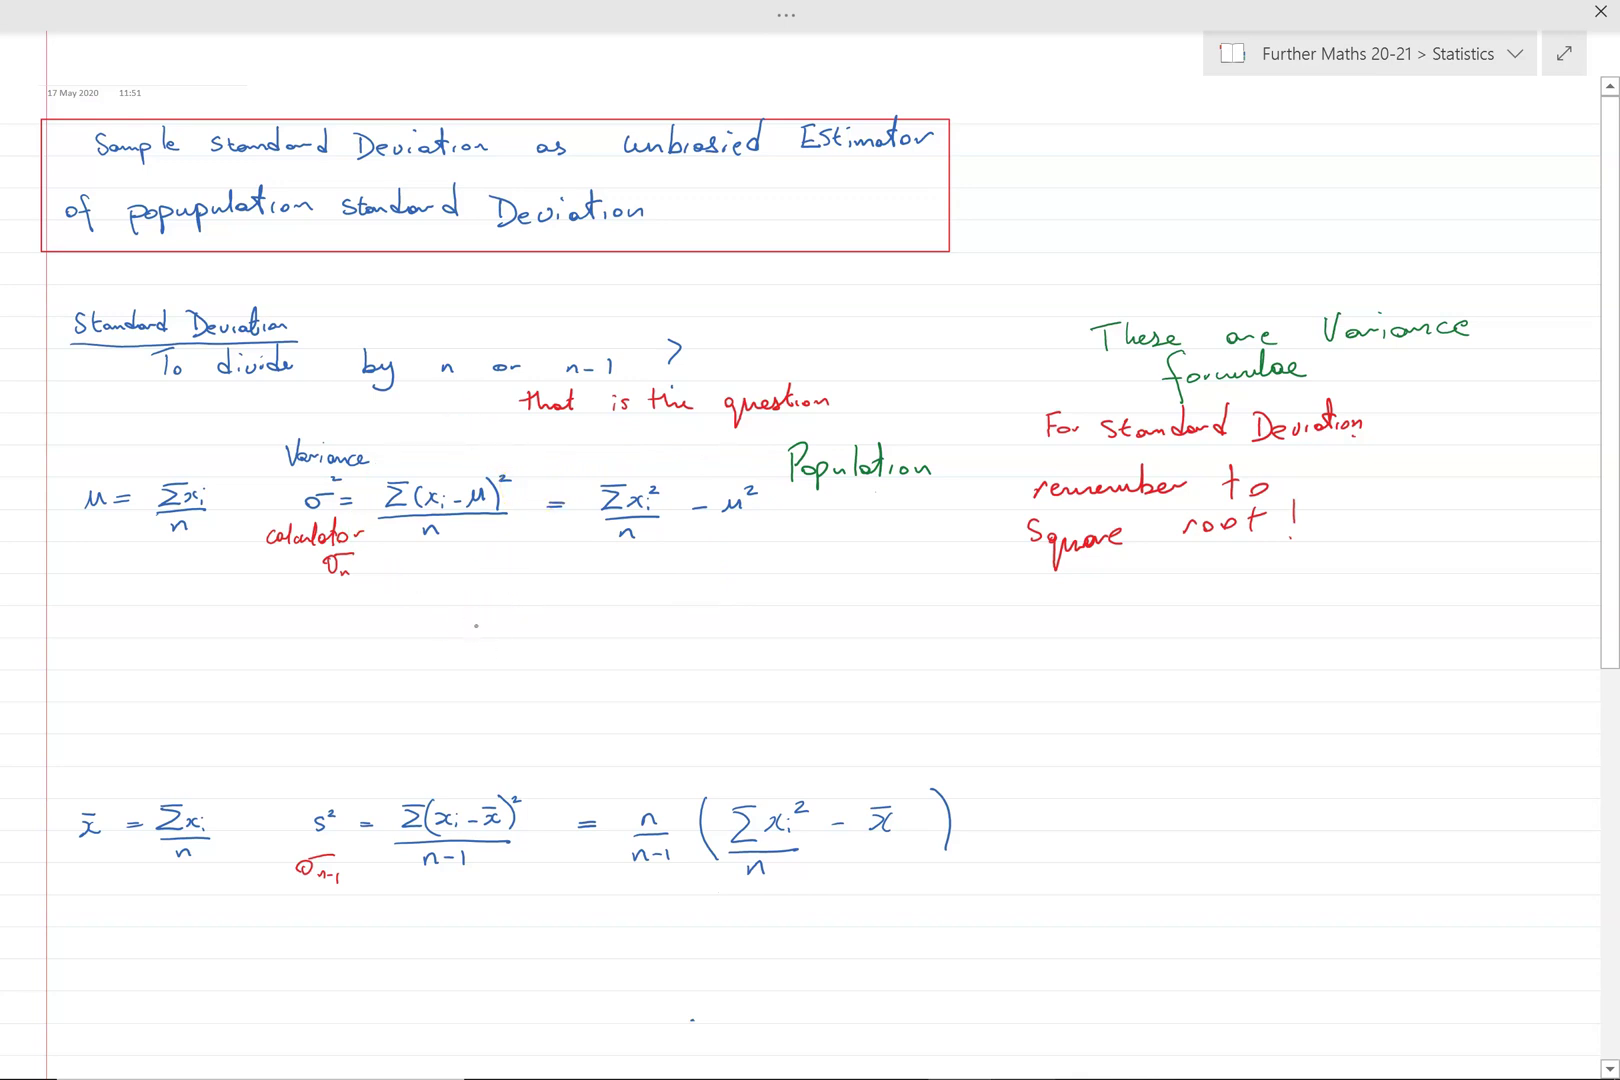
{"action": "mouse_move", "coordinate": [507, 436]}
{"action": "left_mouse_down"}
{"action": "mouse_move", "coordinate": [361, 509]}
{"action": "mouse_move", "coordinate": [465, 574]}
{"action": "mouse_move", "coordinate": [470, 413]}
{"action": "left_mouse_up"}
{"action": "left_click", "coordinate": [510, 580]}
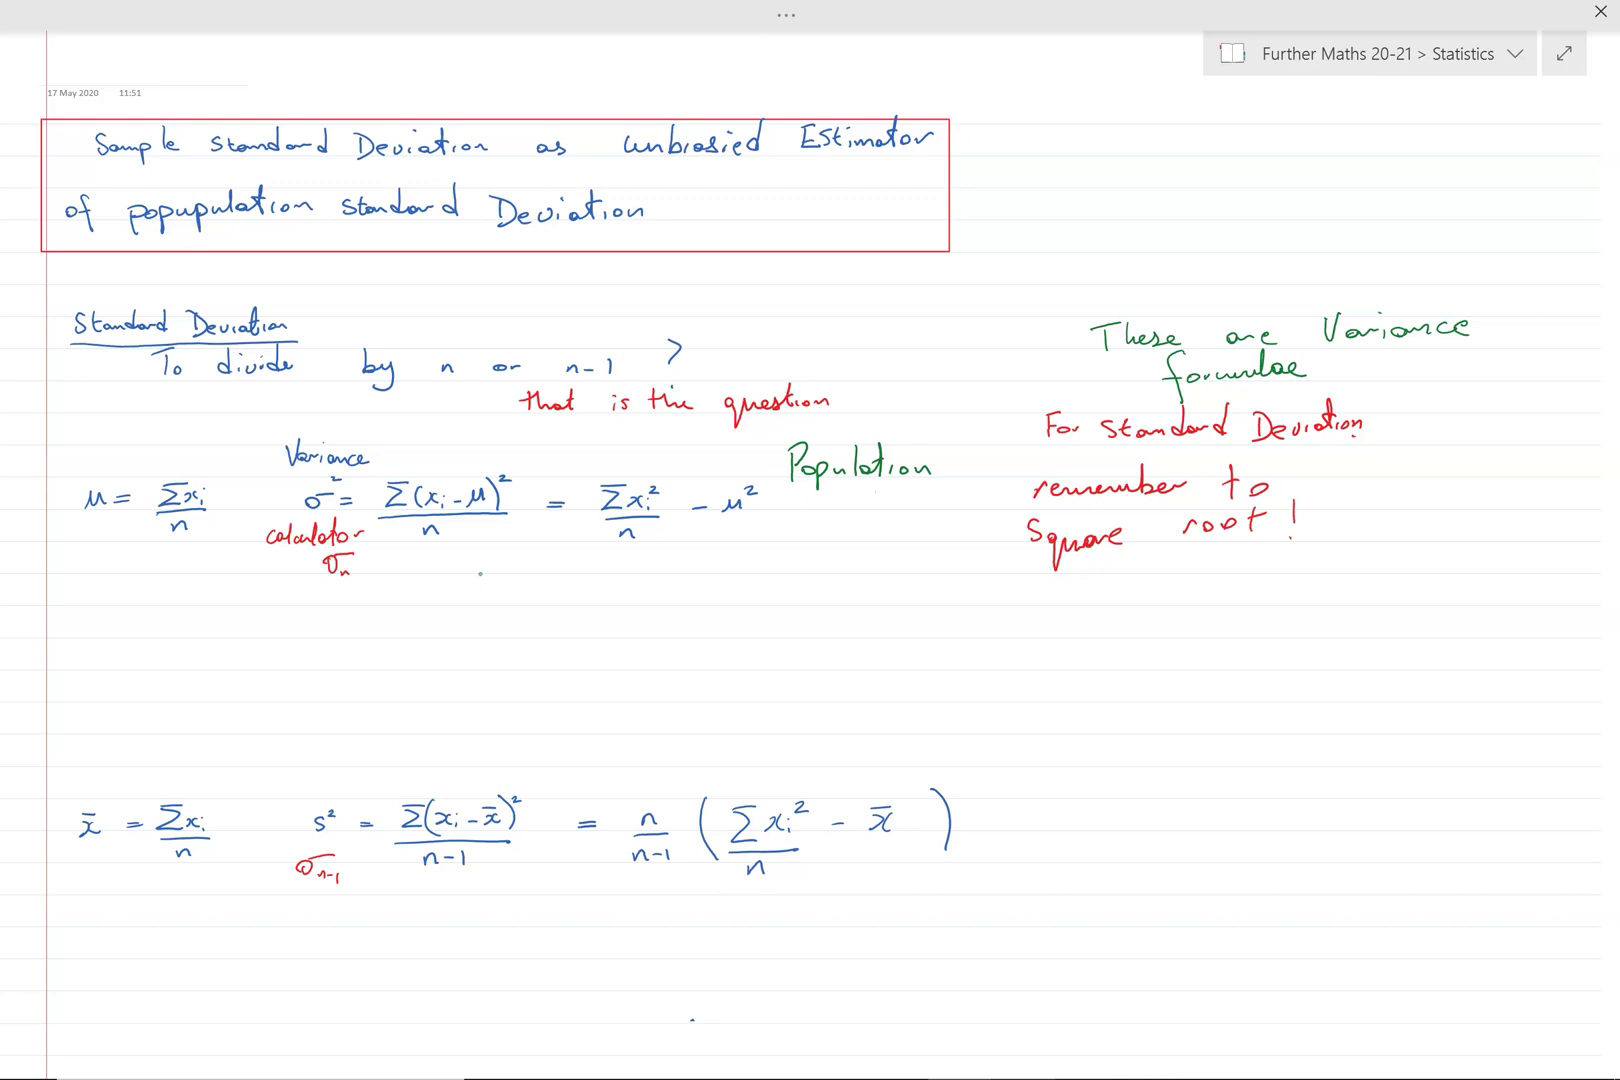
- Underline 'Population', then write and underline green 'Sample' above the sample formulas
{"action": "left_click_drag", "start_coordinate": [790, 487], "coordinate": [920, 485]}
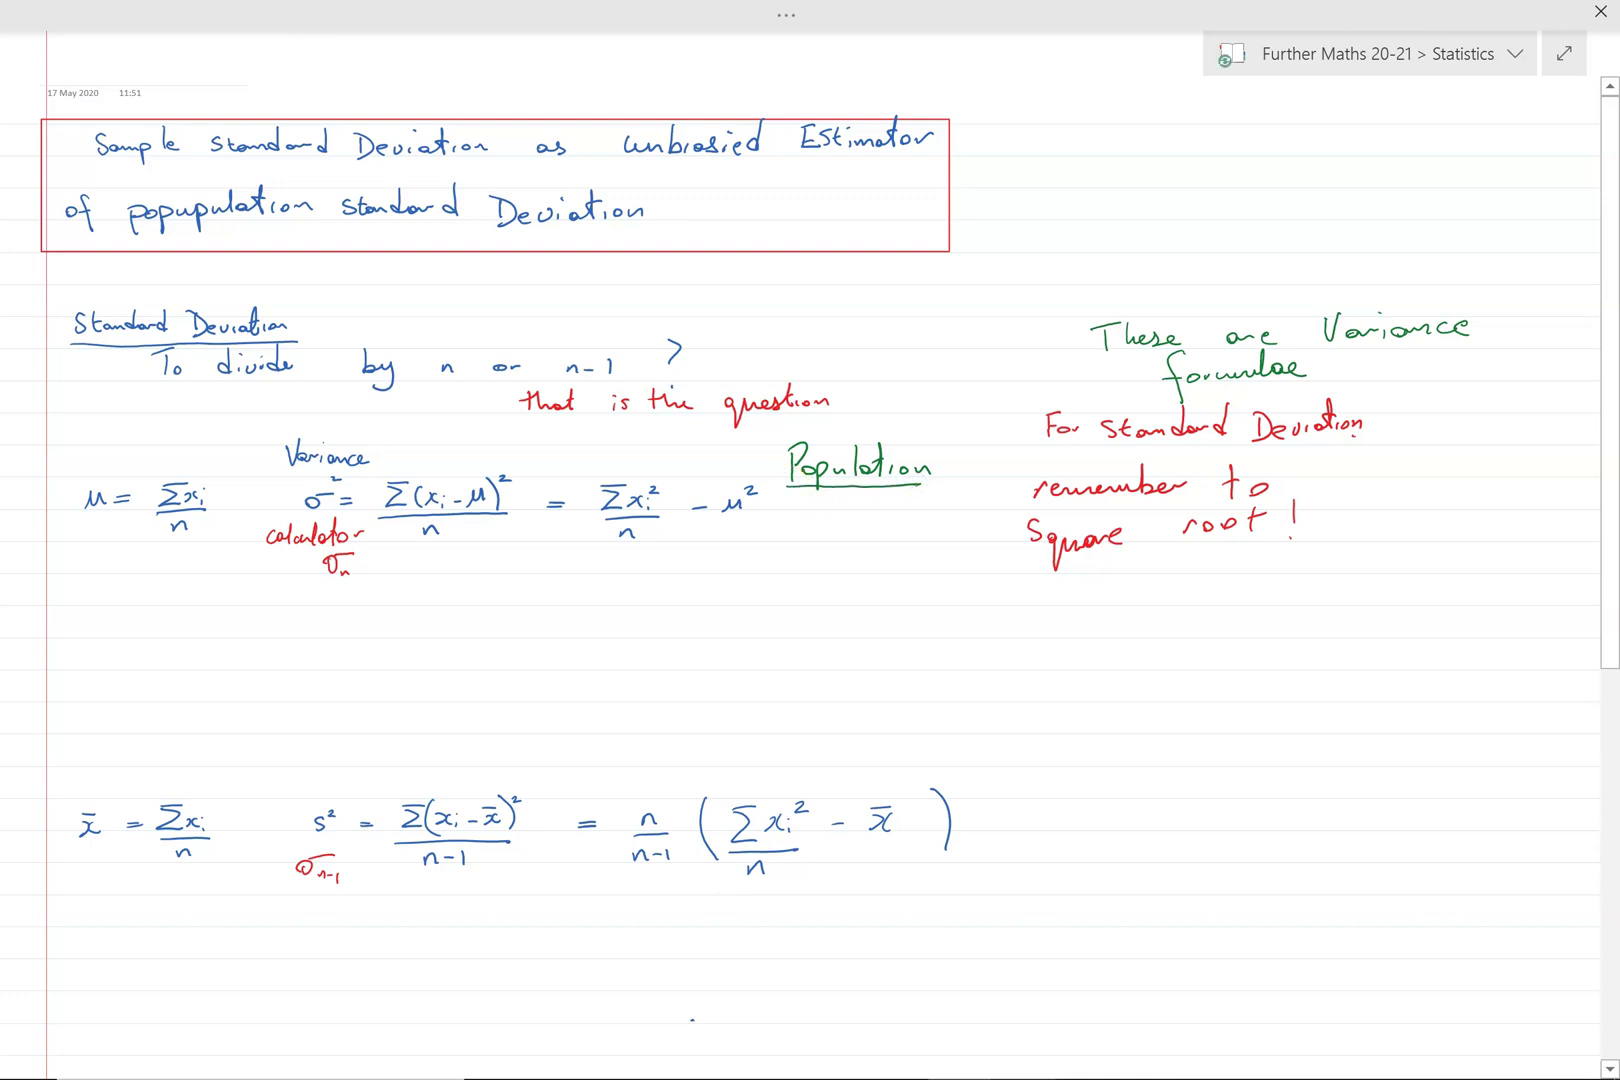
{"action": "mouse_move", "coordinate": [645, 438]}
{"action": "left_mouse_down"}
{"action": "mouse_move", "coordinate": [734, 607]}
{"action": "mouse_move", "coordinate": [645, 440]}
{"action": "left_mouse_up"}
{"action": "left_click", "coordinate": [657, 641]}
{"action": "mouse_move", "coordinate": [884, 729]}
{"action": "left_mouse_down"}
{"action": "mouse_move", "coordinate": [863, 761]}
{"action": "mouse_move", "coordinate": [938, 742]}
{"action": "mouse_move", "coordinate": [934, 771]}
{"action": "mouse_move", "coordinate": [969, 720]}
{"action": "mouse_move", "coordinate": [980, 742]}
{"action": "left_mouse_up"}
{"action": "left_click_drag", "start_coordinate": [862, 768], "coordinate": [961, 765]}
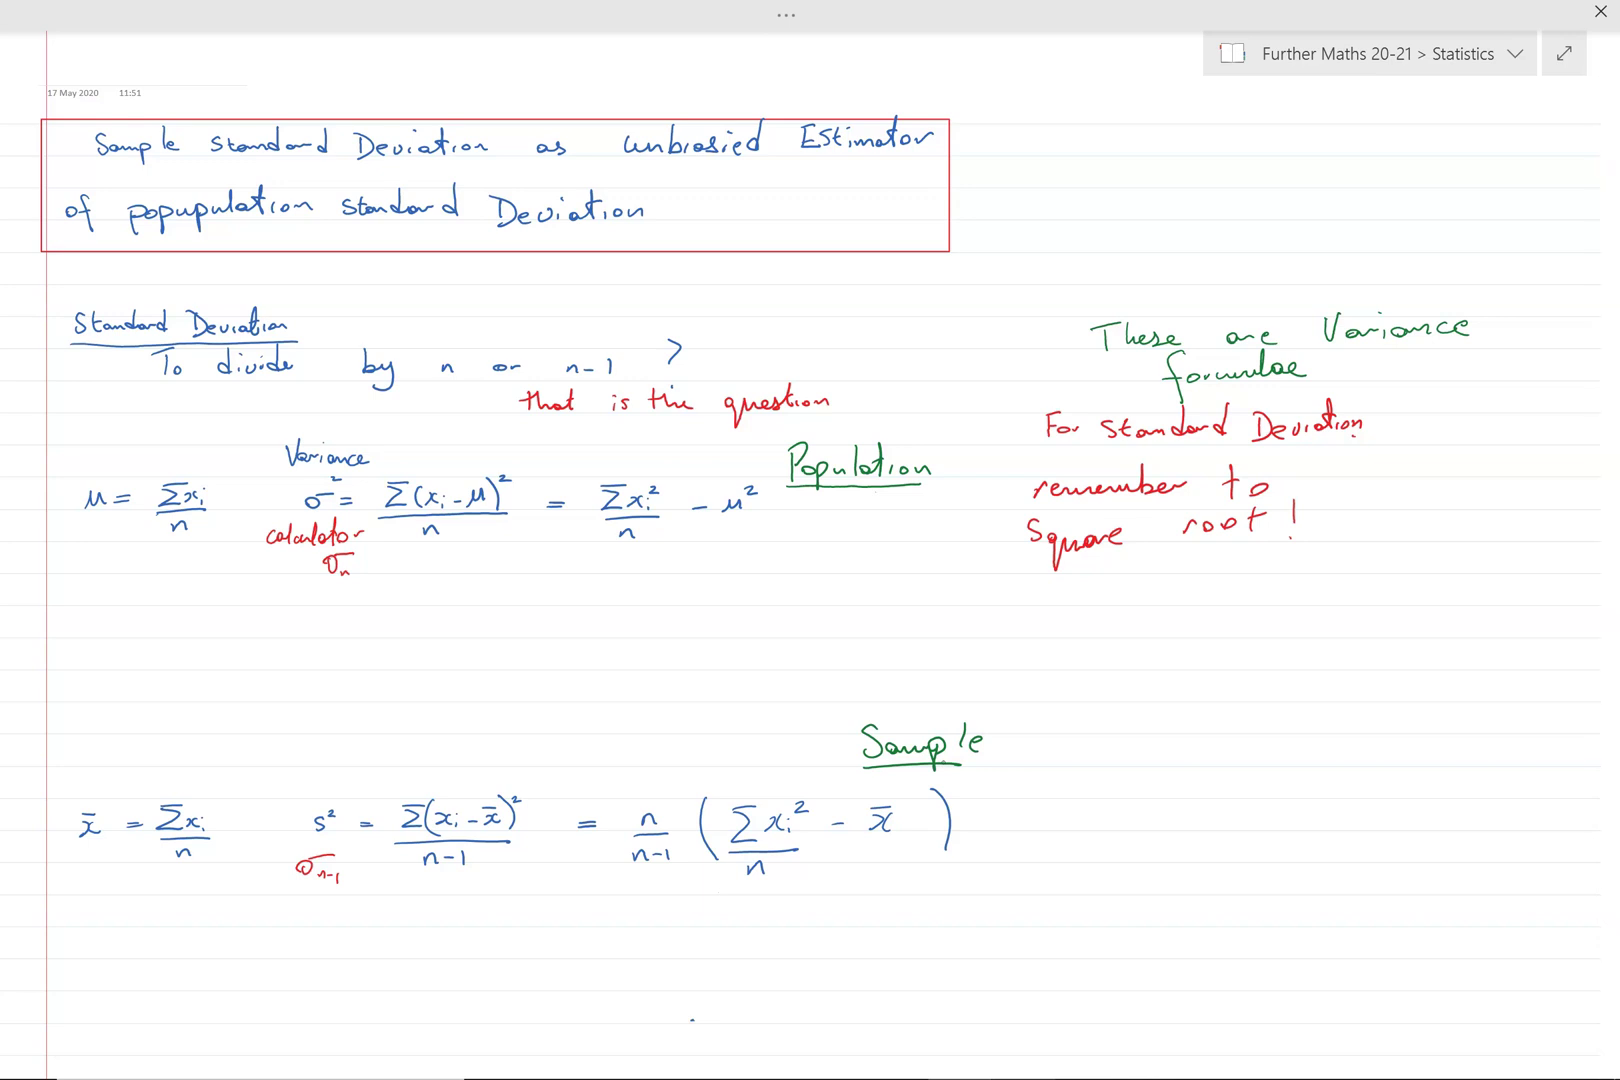
{"action": "left_click_drag", "start_coordinate": [97, 426], "coordinate": [101, 460]}
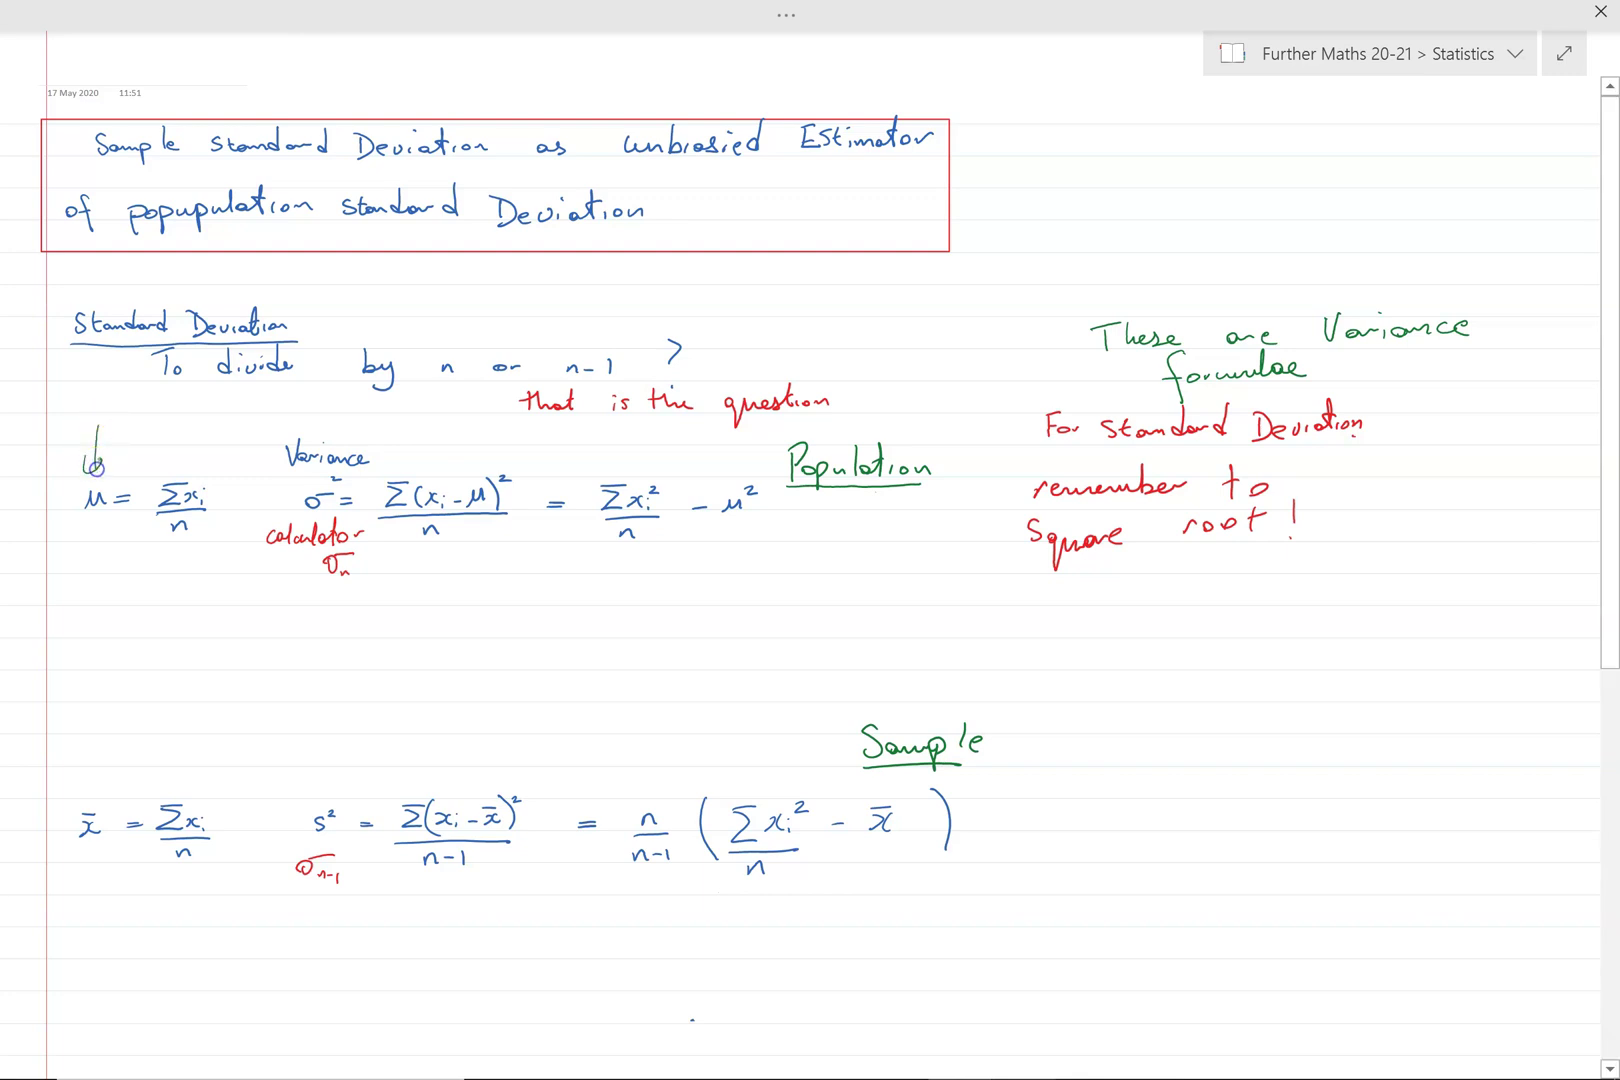
{"action": "left_click", "coordinate": [88, 450]}
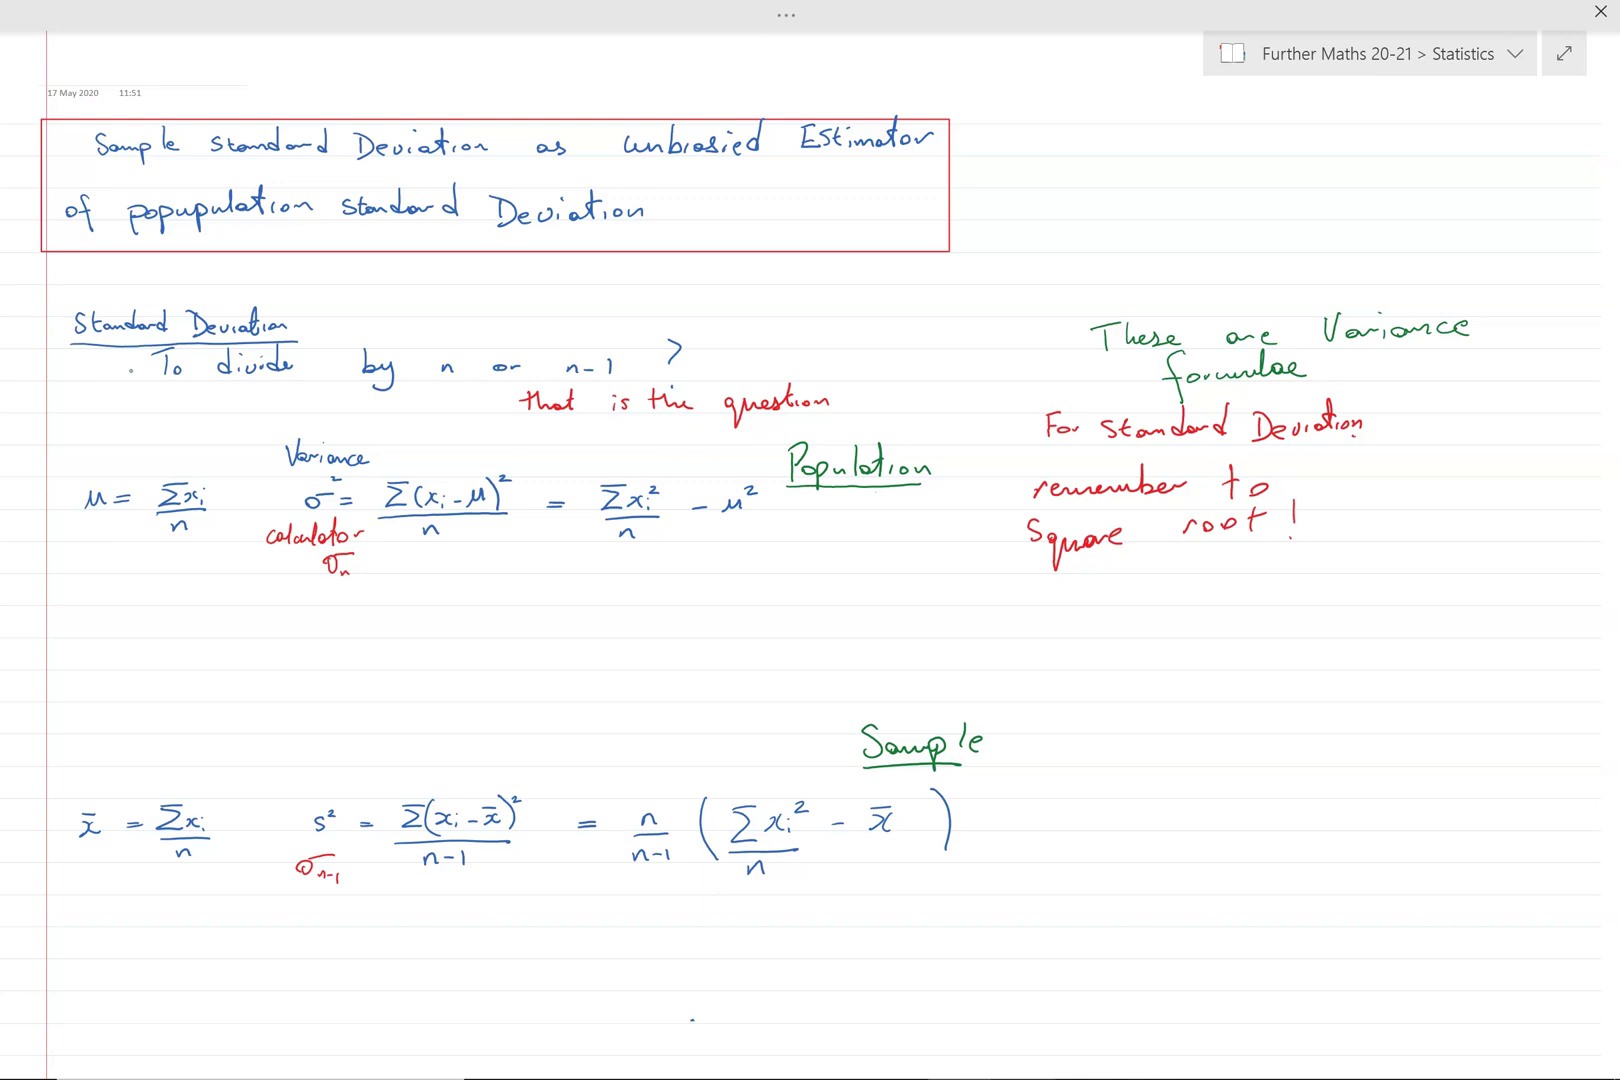
- Handwrite 'If n is large this does not matter much' in blue under the sample formulas
{"action": "scroll", "coordinate": [1186, 871], "scroll_direction": "down", "scroll_amount": 3}
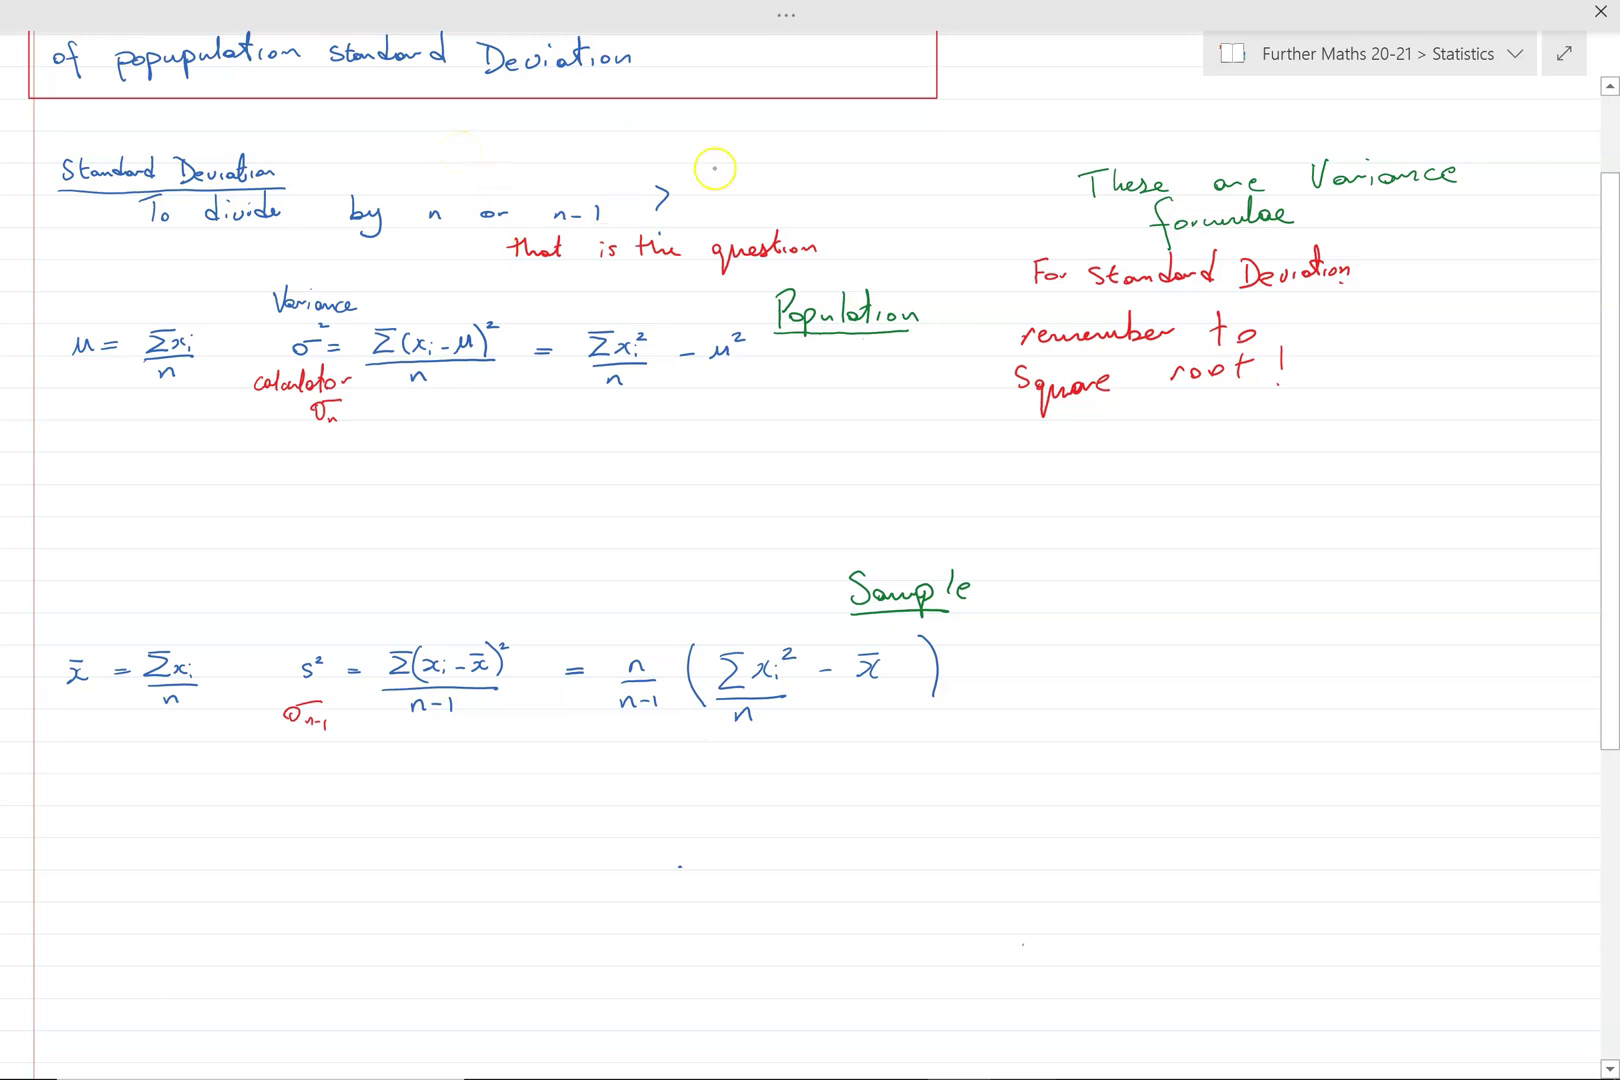
{"action": "left_click", "coordinate": [716, 16]}
{"action": "mouse_move", "coordinate": [114, 905]}
{"action": "left_mouse_down"}
{"action": "mouse_move", "coordinate": [130, 875]}
{"action": "mouse_move", "coordinate": [163, 890]}
{"action": "mouse_move", "coordinate": [165, 915]}
{"action": "mouse_move", "coordinate": [150, 915]}
{"action": "left_mouse_up"}
{"action": "left_click_drag", "start_coordinate": [257, 897], "coordinate": [365, 880]}
{"action": "mouse_move", "coordinate": [433, 890]}
{"action": "left_mouse_down"}
{"action": "mouse_move", "coordinate": [491, 886]}
{"action": "mouse_move", "coordinate": [483, 903]}
{"action": "mouse_move", "coordinate": [502, 884]}
{"action": "mouse_move", "coordinate": [605, 897]}
{"action": "mouse_move", "coordinate": [645, 870]}
{"action": "left_mouse_up"}
{"action": "mouse_move", "coordinate": [745, 872]}
{"action": "left_mouse_down"}
{"action": "mouse_move", "coordinate": [738, 893]}
{"action": "mouse_move", "coordinate": [748, 861]}
{"action": "mouse_move", "coordinate": [762, 886]}
{"action": "mouse_move", "coordinate": [798, 876]}
{"action": "mouse_move", "coordinate": [803, 895]}
{"action": "mouse_move", "coordinate": [899, 889]}
{"action": "left_mouse_up"}
{"action": "mouse_move", "coordinate": [918, 862]}
{"action": "left_mouse_down"}
{"action": "mouse_move", "coordinate": [921, 885]}
{"action": "mouse_move", "coordinate": [928, 872]}
{"action": "left_mouse_up"}
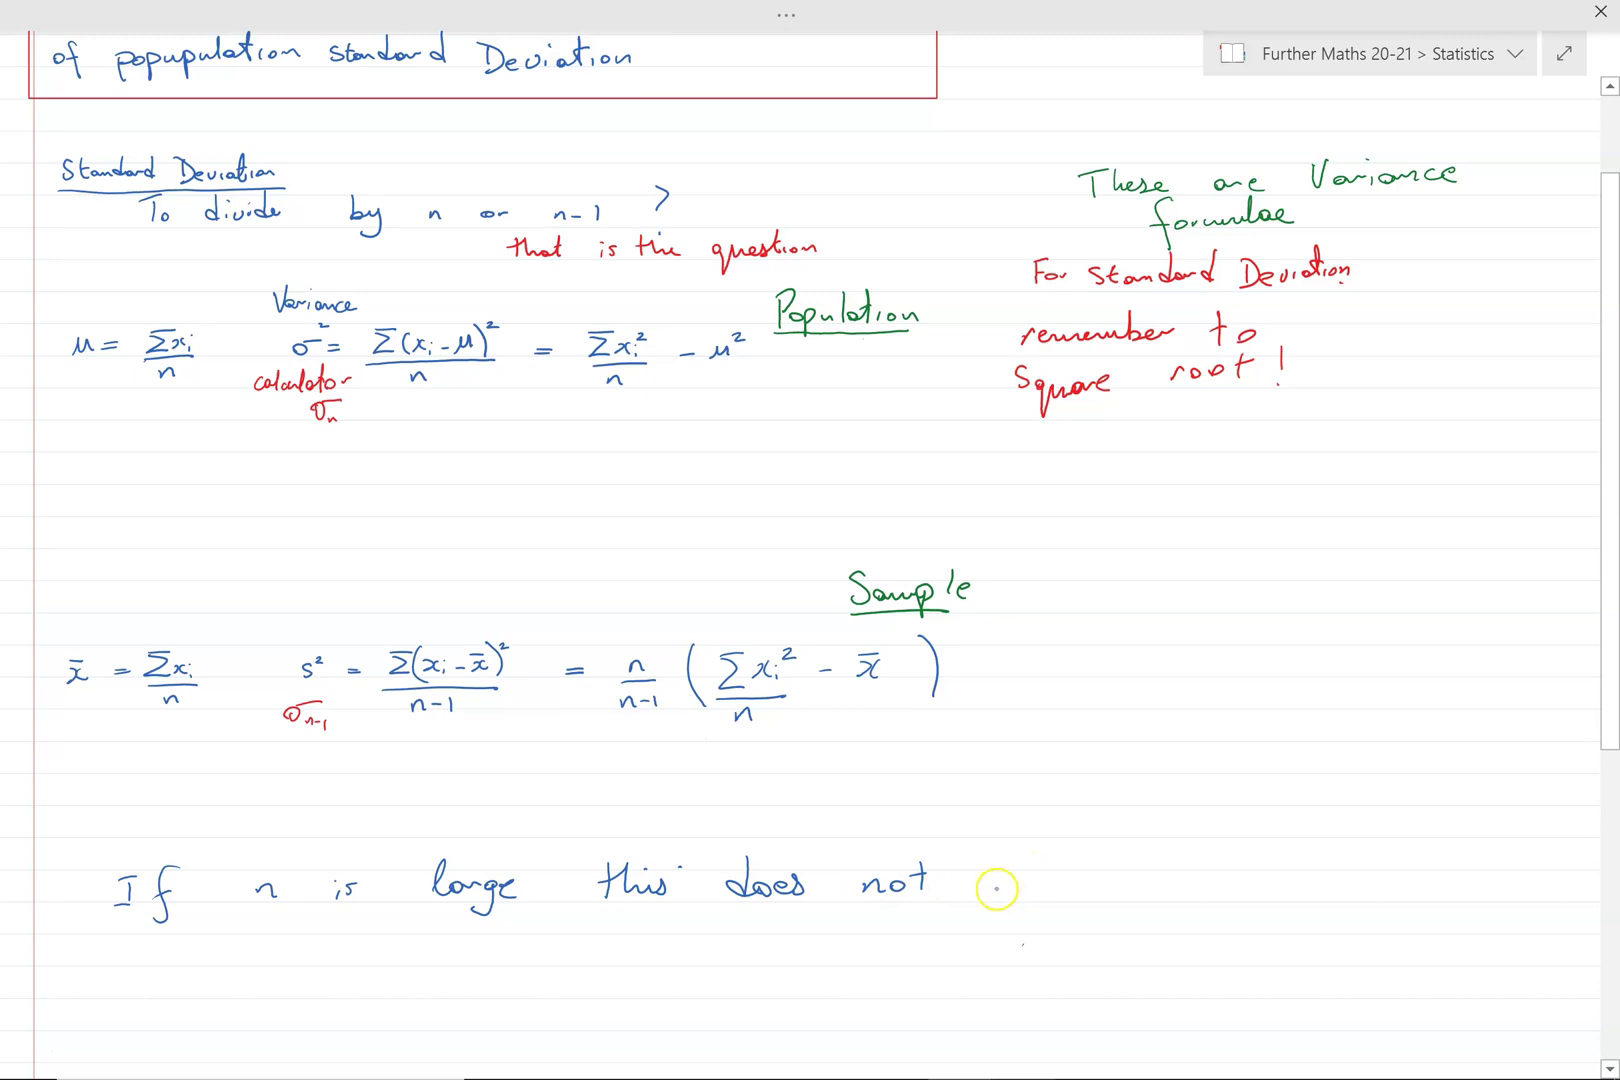
{"action": "mouse_move", "coordinate": [997, 893]}
{"action": "left_mouse_down"}
{"action": "mouse_move", "coordinate": [1051, 886]}
{"action": "mouse_move", "coordinate": [1072, 857]}
{"action": "mouse_move", "coordinate": [1078, 887]}
{"action": "mouse_move", "coordinate": [1262, 878]}
{"action": "mouse_move", "coordinate": [1274, 854]}
{"action": "mouse_move", "coordinate": [1176, 876]}
{"action": "mouse_move", "coordinate": [1244, 873]}
{"action": "mouse_move", "coordinate": [1224, 887]}
{"action": "mouse_move", "coordinate": [1277, 876]}
{"action": "mouse_move", "coordinate": [1299, 846]}
{"action": "mouse_move", "coordinate": [1312, 880]}
{"action": "left_mouse_up"}
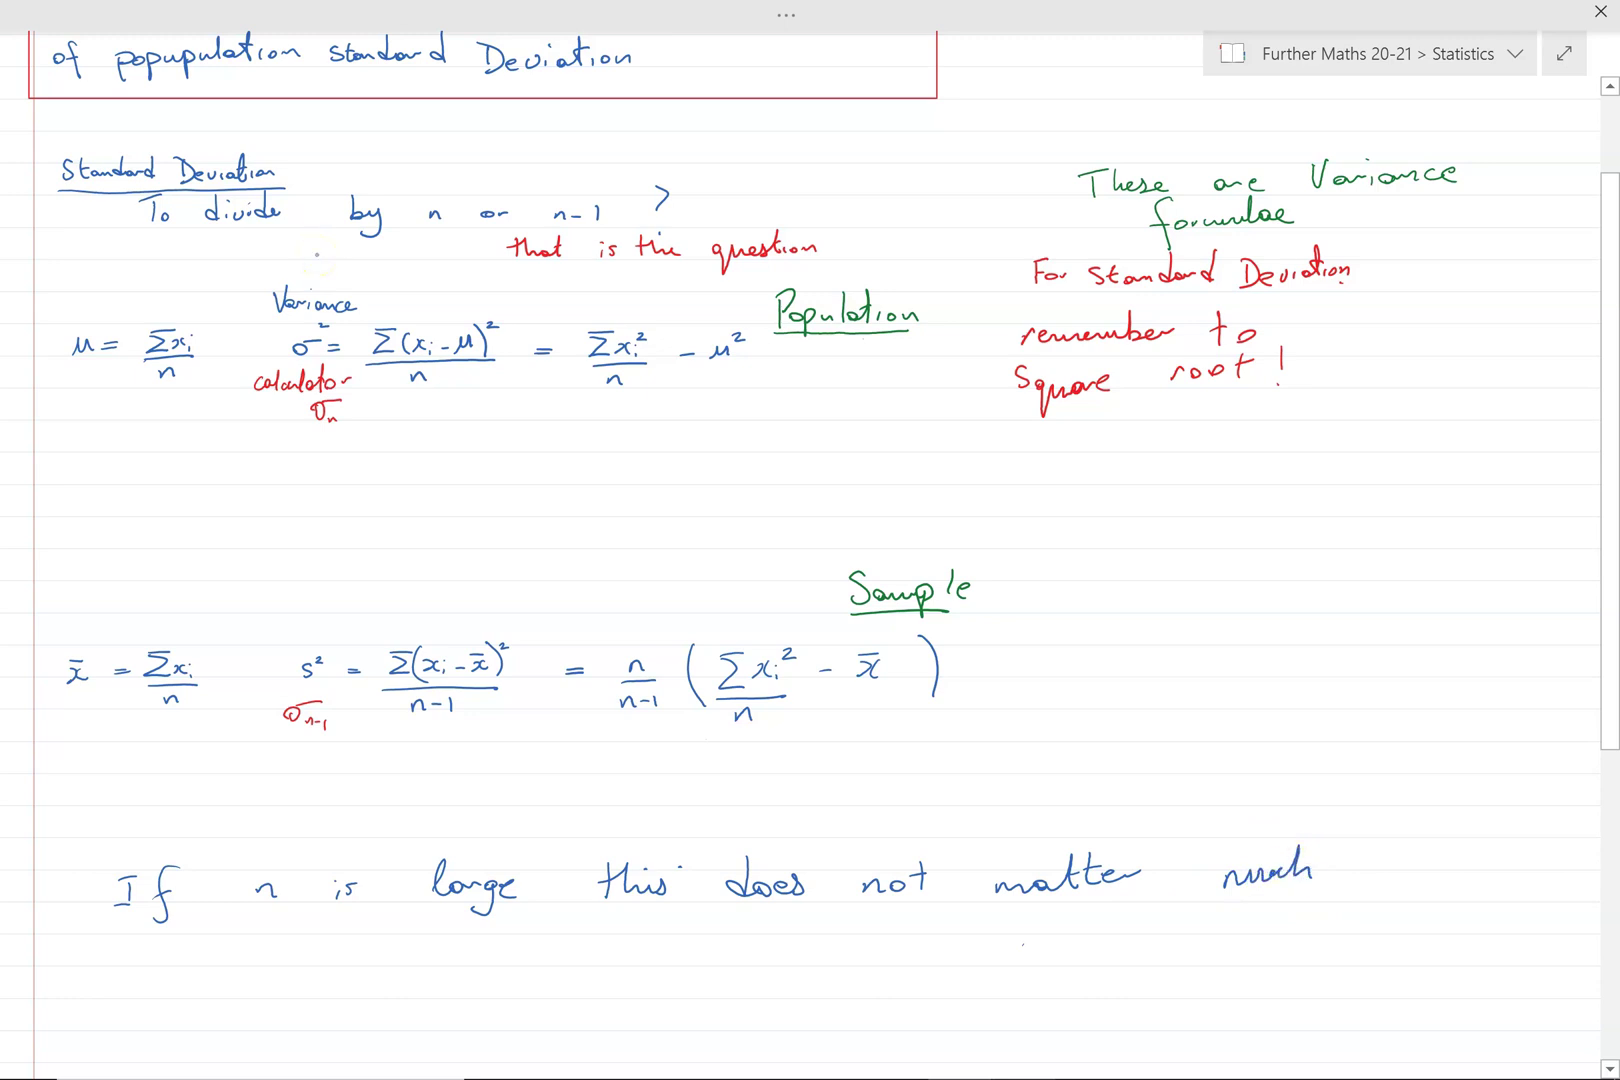
{"action": "scroll", "coordinate": [958, 749], "scroll_direction": "down", "scroll_amount": 3}
{"action": "scroll", "coordinate": [988, 763], "scroll_direction": "up", "scroll_amount": 2}
{"action": "scroll", "coordinate": [988, 763], "scroll_direction": "down", "scroll_amount": 3}
{"action": "scroll", "coordinate": [1051, 611], "scroll_direction": "up", "scroll_amount": 1}
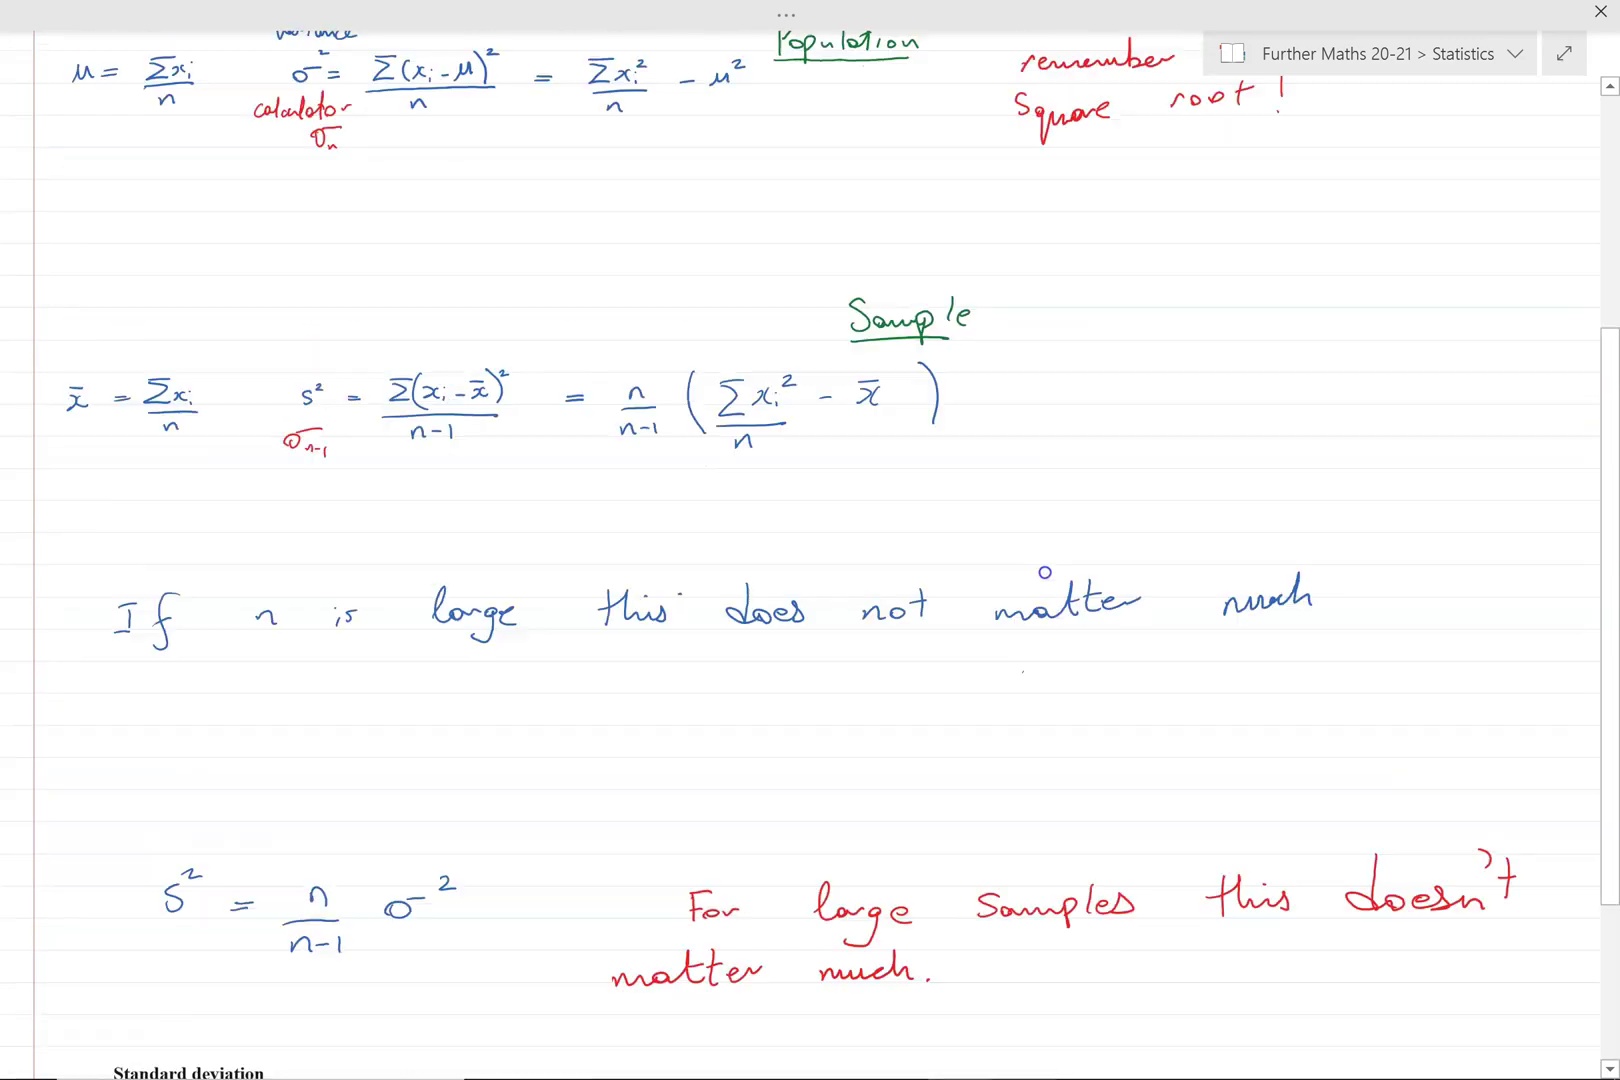
{"action": "scroll", "coordinate": [1051, 611], "scroll_direction": "up", "scroll_amount": 1}
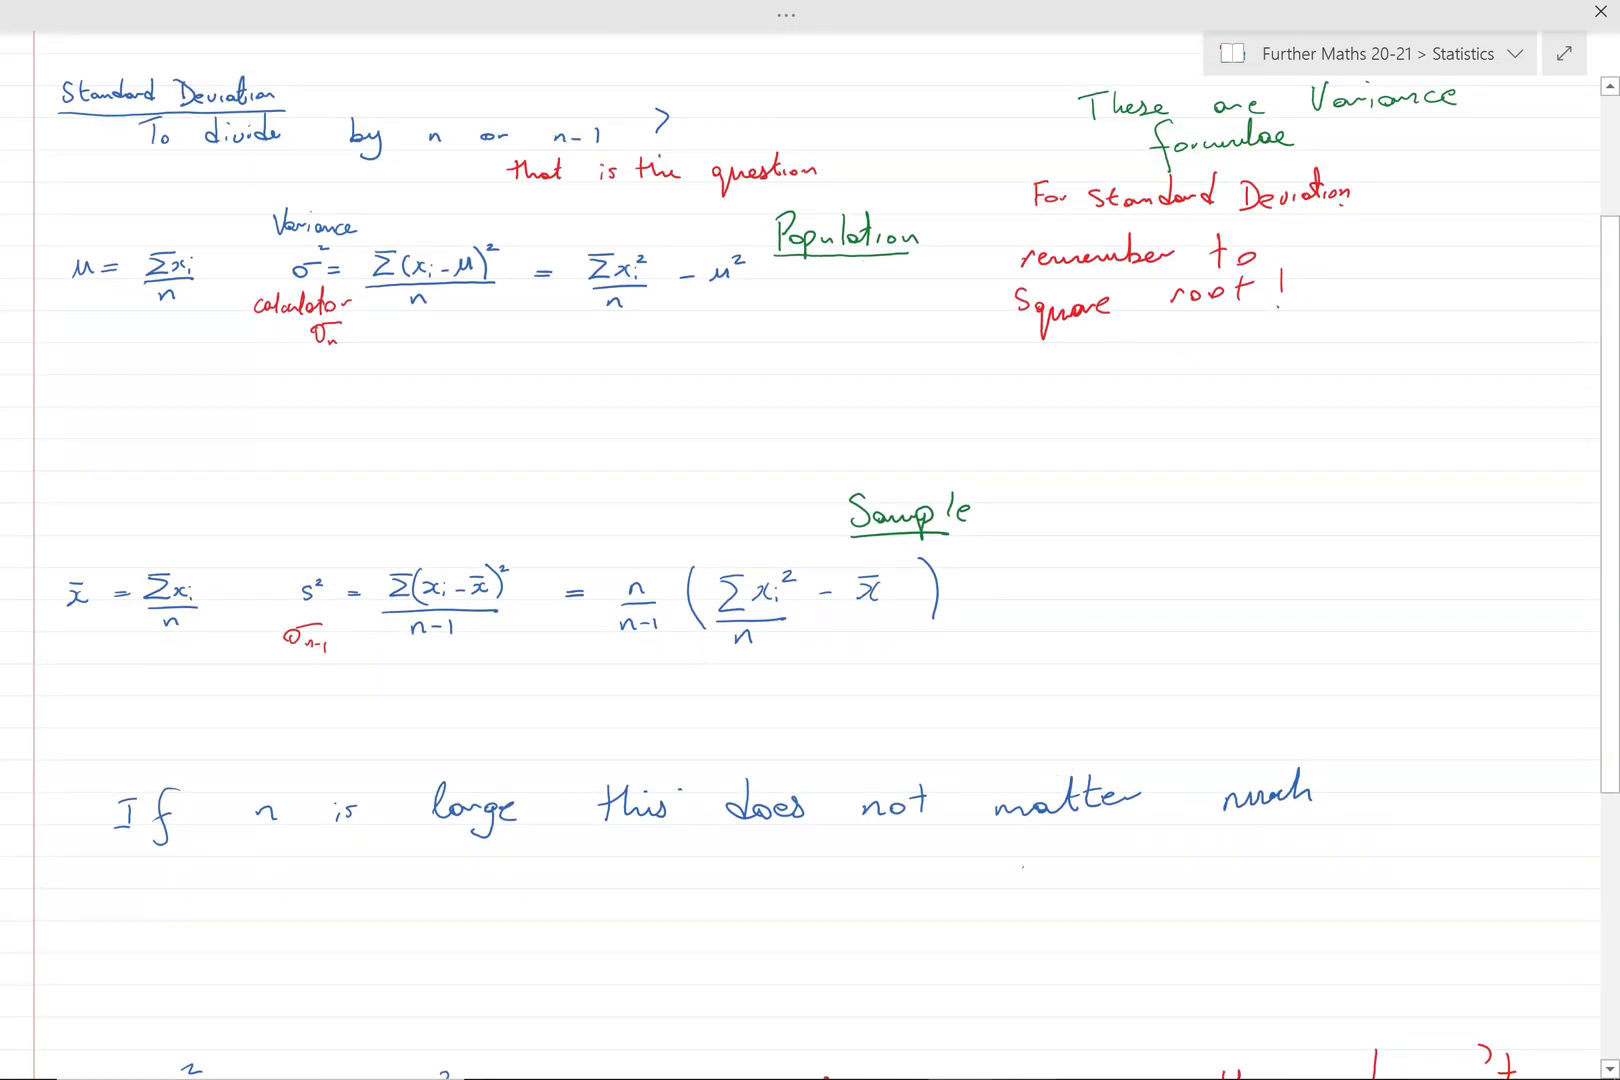
{"action": "mouse_move", "coordinate": [336, 252]}
{"action": "left_mouse_down"}
{"action": "mouse_move", "coordinate": [283, 294]}
{"action": "mouse_move", "coordinate": [337, 243]}
{"action": "mouse_move", "coordinate": [293, 228]}
{"action": "mouse_move", "coordinate": [249, 276]}
{"action": "mouse_move", "coordinate": [277, 284]}
{"action": "mouse_move", "coordinate": [234, 263]}
{"action": "left_mouse_up"}
{"action": "mouse_move", "coordinate": [345, 555]}
{"action": "left_mouse_down"}
{"action": "mouse_move", "coordinate": [292, 561]}
{"action": "mouse_move", "coordinate": [355, 575]}
{"action": "mouse_move", "coordinate": [313, 535]}
{"action": "mouse_move", "coordinate": [376, 513]}
{"action": "left_mouse_up"}
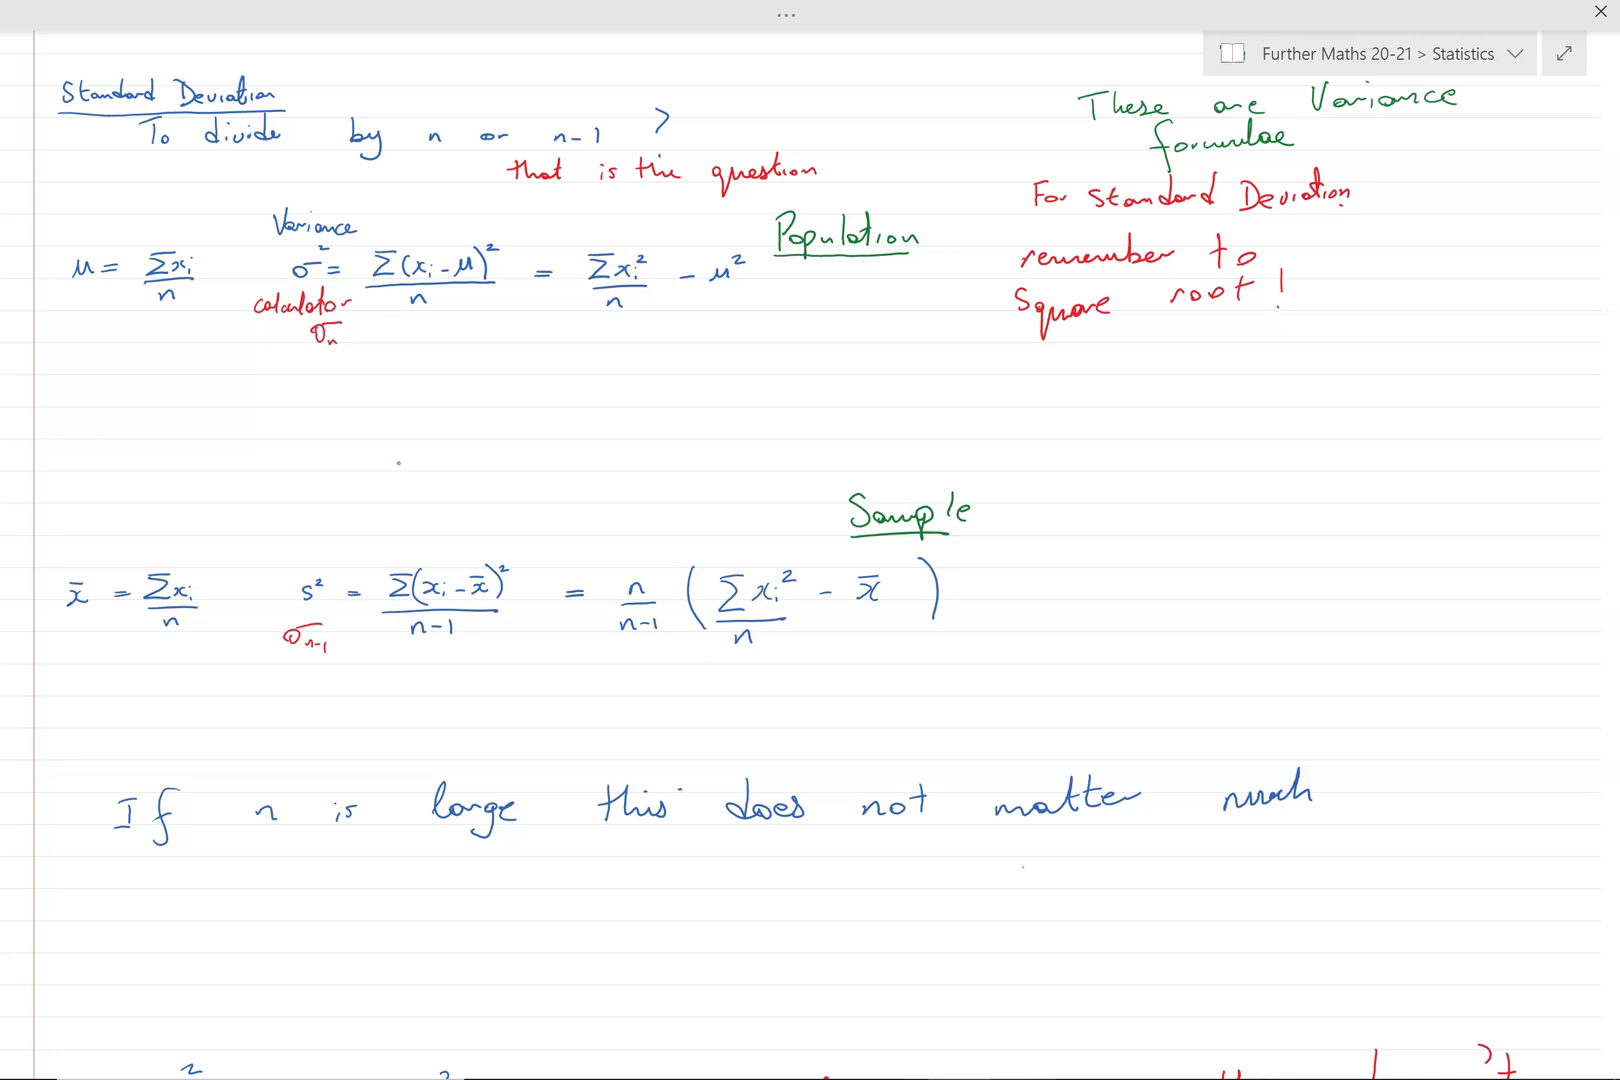
{"action": "mouse_move", "coordinate": [372, 268]}
{"action": "left_mouse_down"}
{"action": "mouse_move", "coordinate": [330, 268]}
{"action": "mouse_move", "coordinate": [410, 318]}
{"action": "mouse_move", "coordinate": [385, 262]}
{"action": "left_mouse_up"}
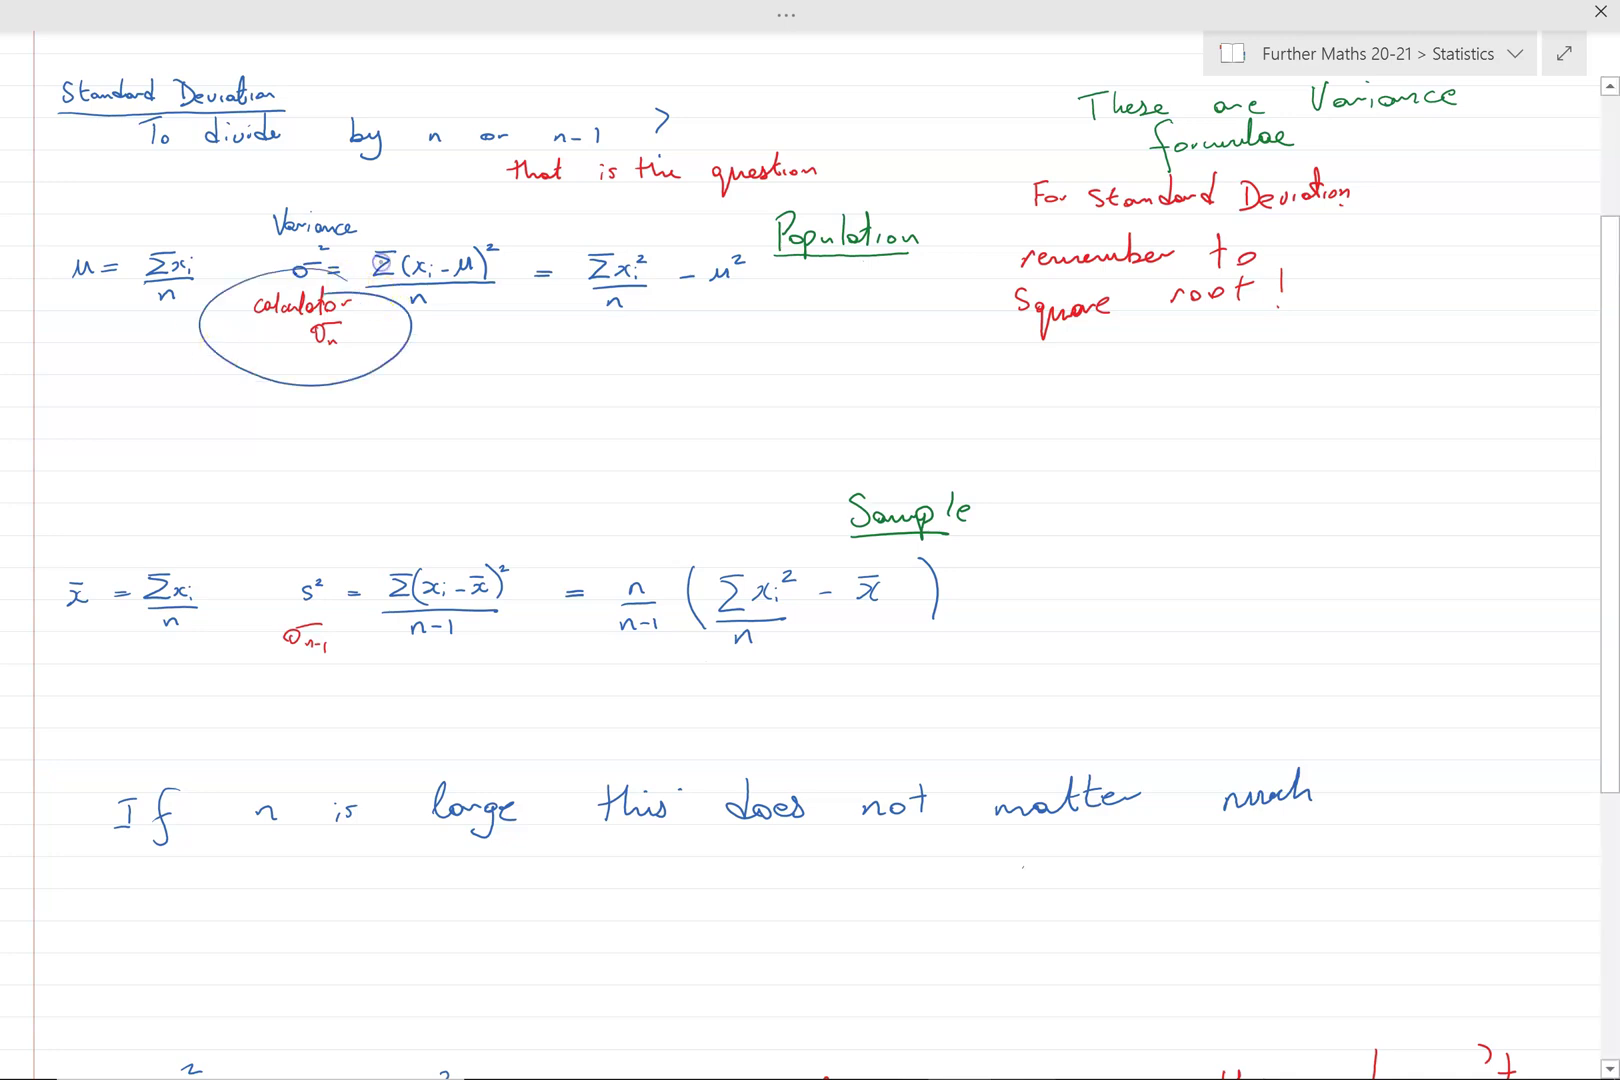
{"action": "left_click", "coordinate": [330, 383]}
{"action": "mouse_move", "coordinate": [375, 610]}
{"action": "left_mouse_down"}
{"action": "mouse_move", "coordinate": [340, 655]}
{"action": "mouse_move", "coordinate": [367, 605]}
{"action": "mouse_move", "coordinate": [300, 597]}
{"action": "left_mouse_up"}
{"action": "left_click", "coordinate": [268, 688]}
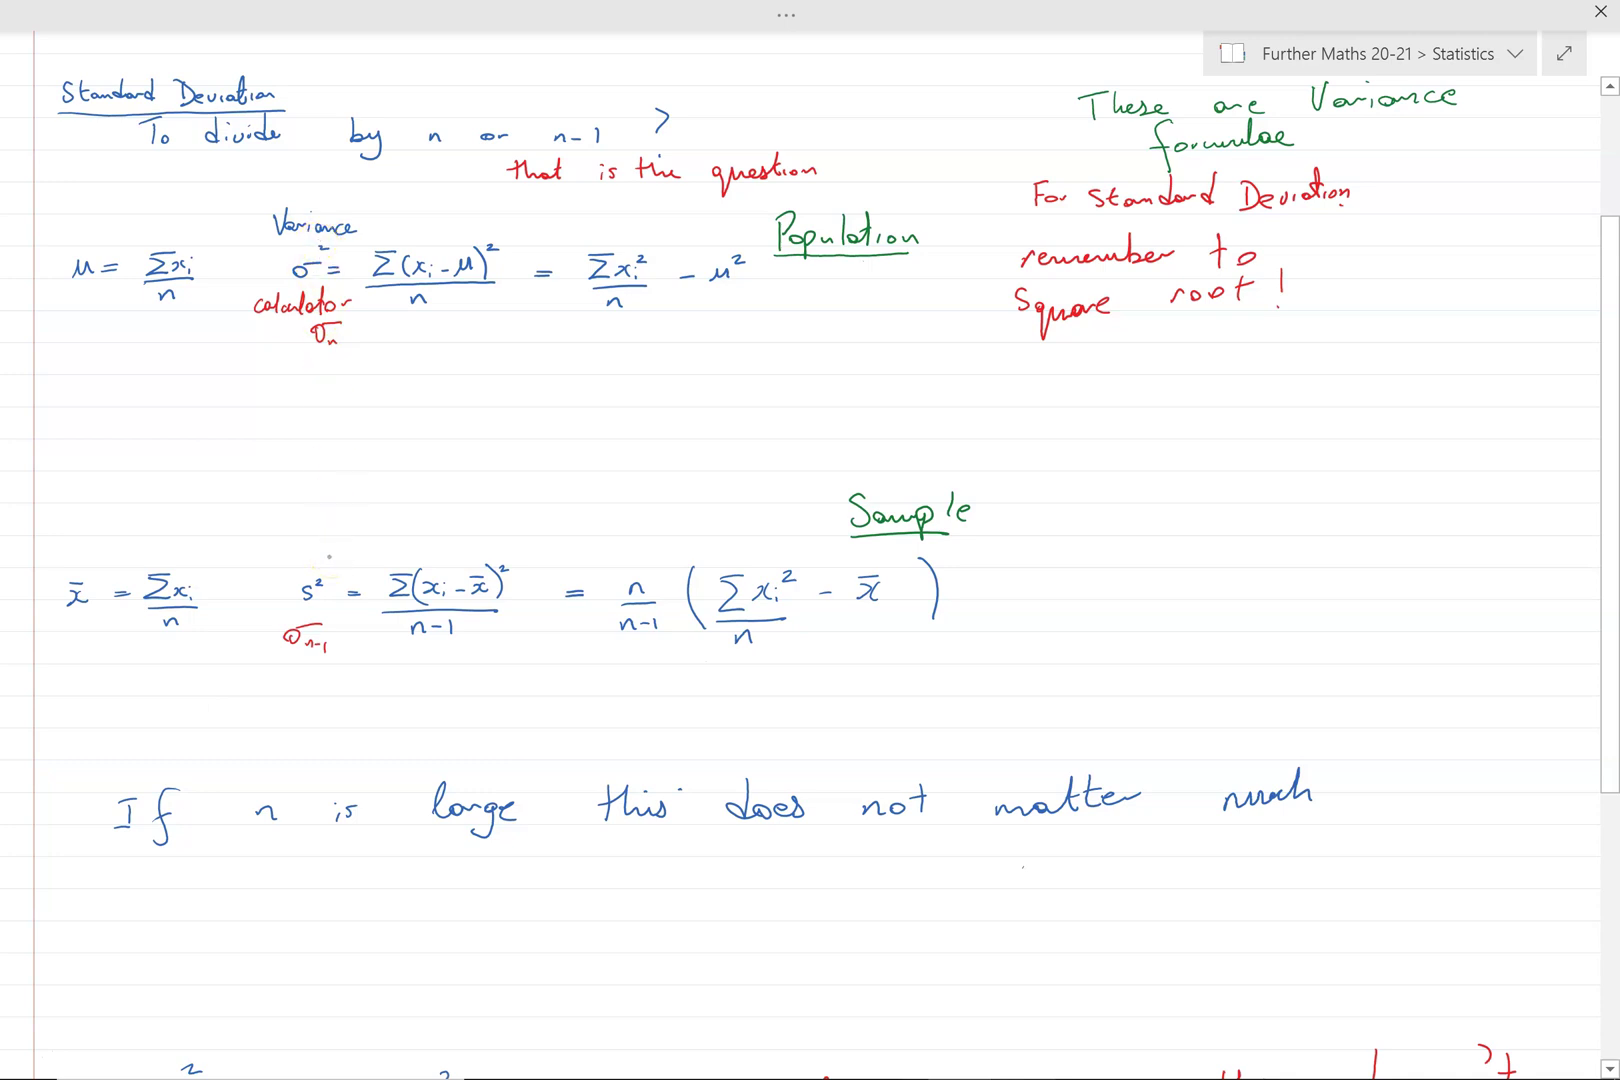
{"action": "scroll", "coordinate": [1410, 900], "scroll_direction": "up", "scroll_amount": 1}
{"action": "mouse_move", "coordinate": [1013, 604]}
{"action": "left_mouse_down"}
{"action": "mouse_move", "coordinate": [676, 716]}
{"action": "mouse_move", "coordinate": [1040, 603]}
{"action": "left_mouse_up"}
{"action": "left_click_drag", "start_coordinate": [984, 712], "coordinate": [1007, 672]}
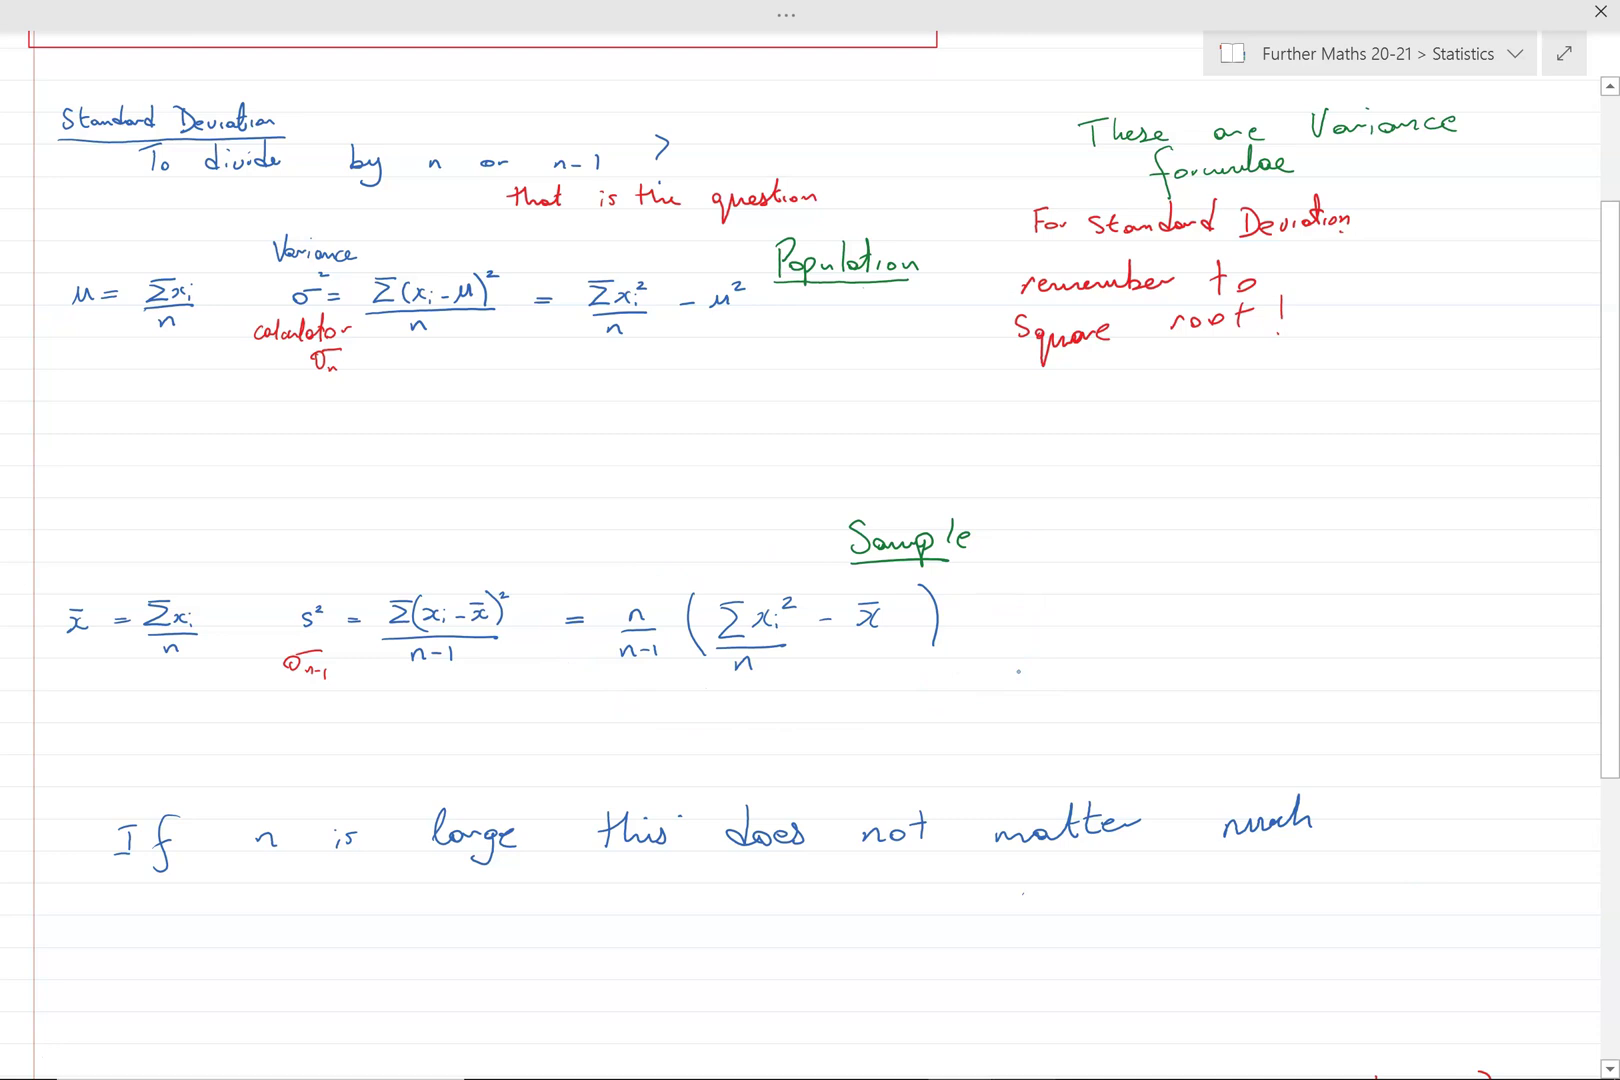
{"action": "scroll", "coordinate": [1018, 671], "scroll_direction": "down", "scroll_amount": 5}
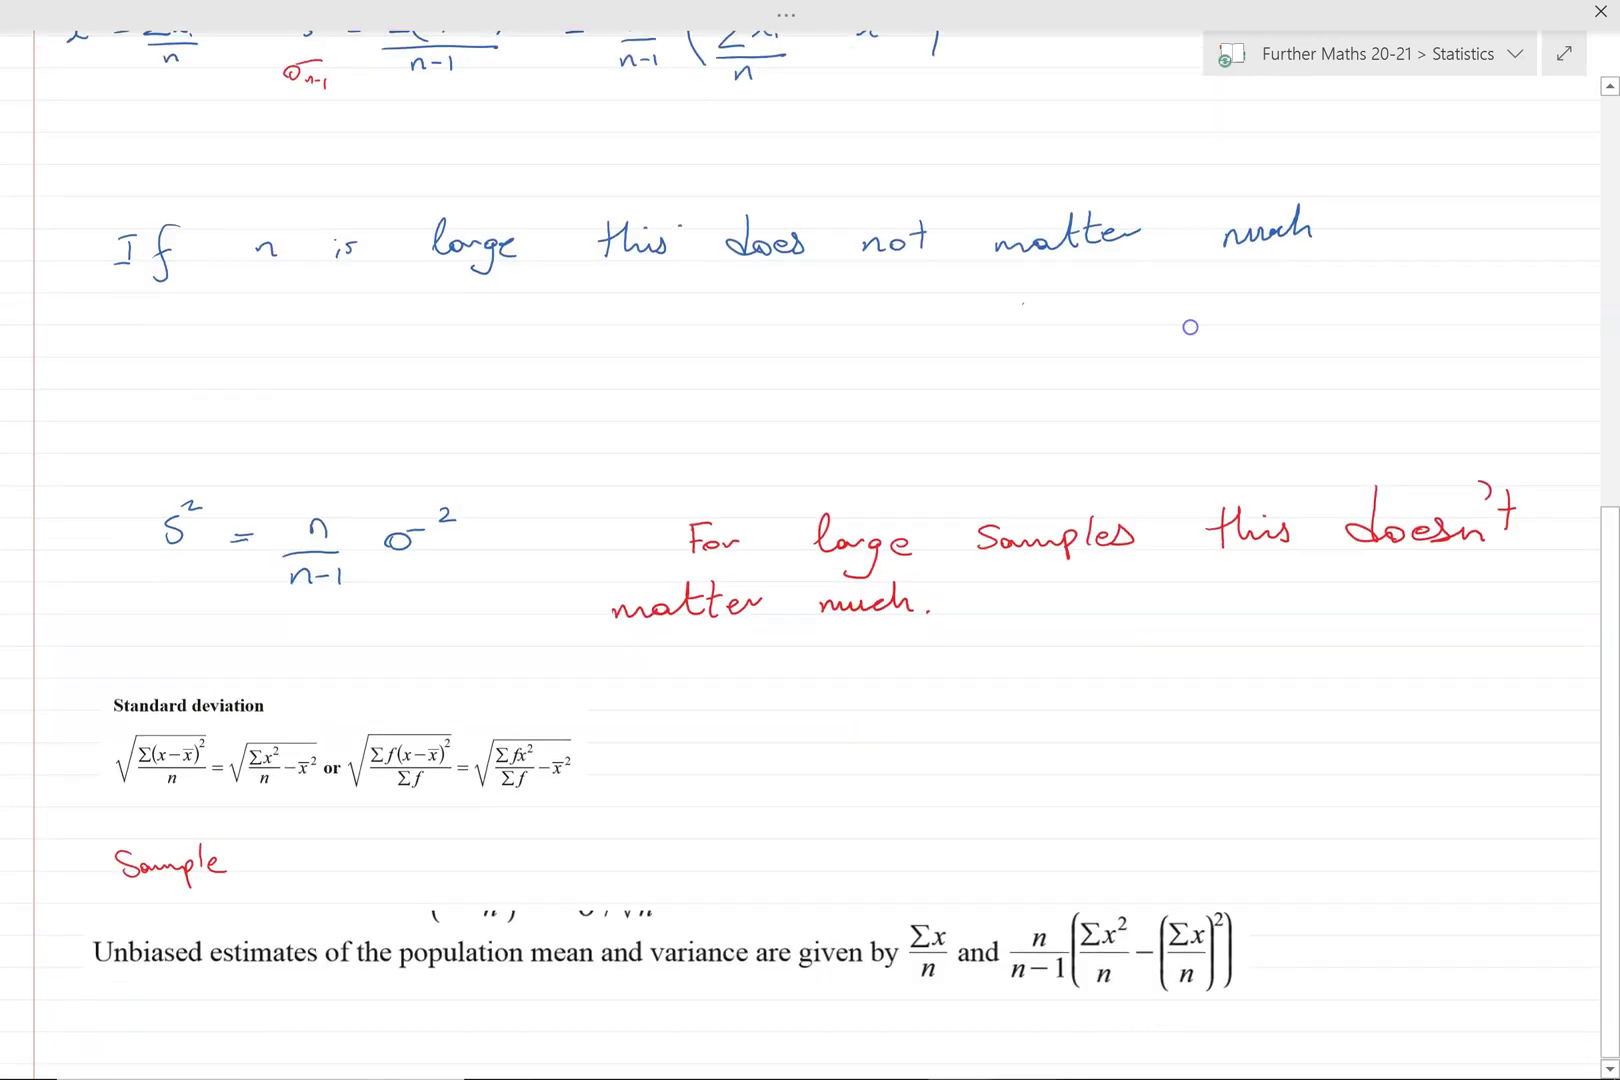
{"action": "left_click", "coordinate": [1150, 947]}
{"action": "scroll", "coordinate": [860, 893], "scroll_direction": "down", "scroll_amount": 2}
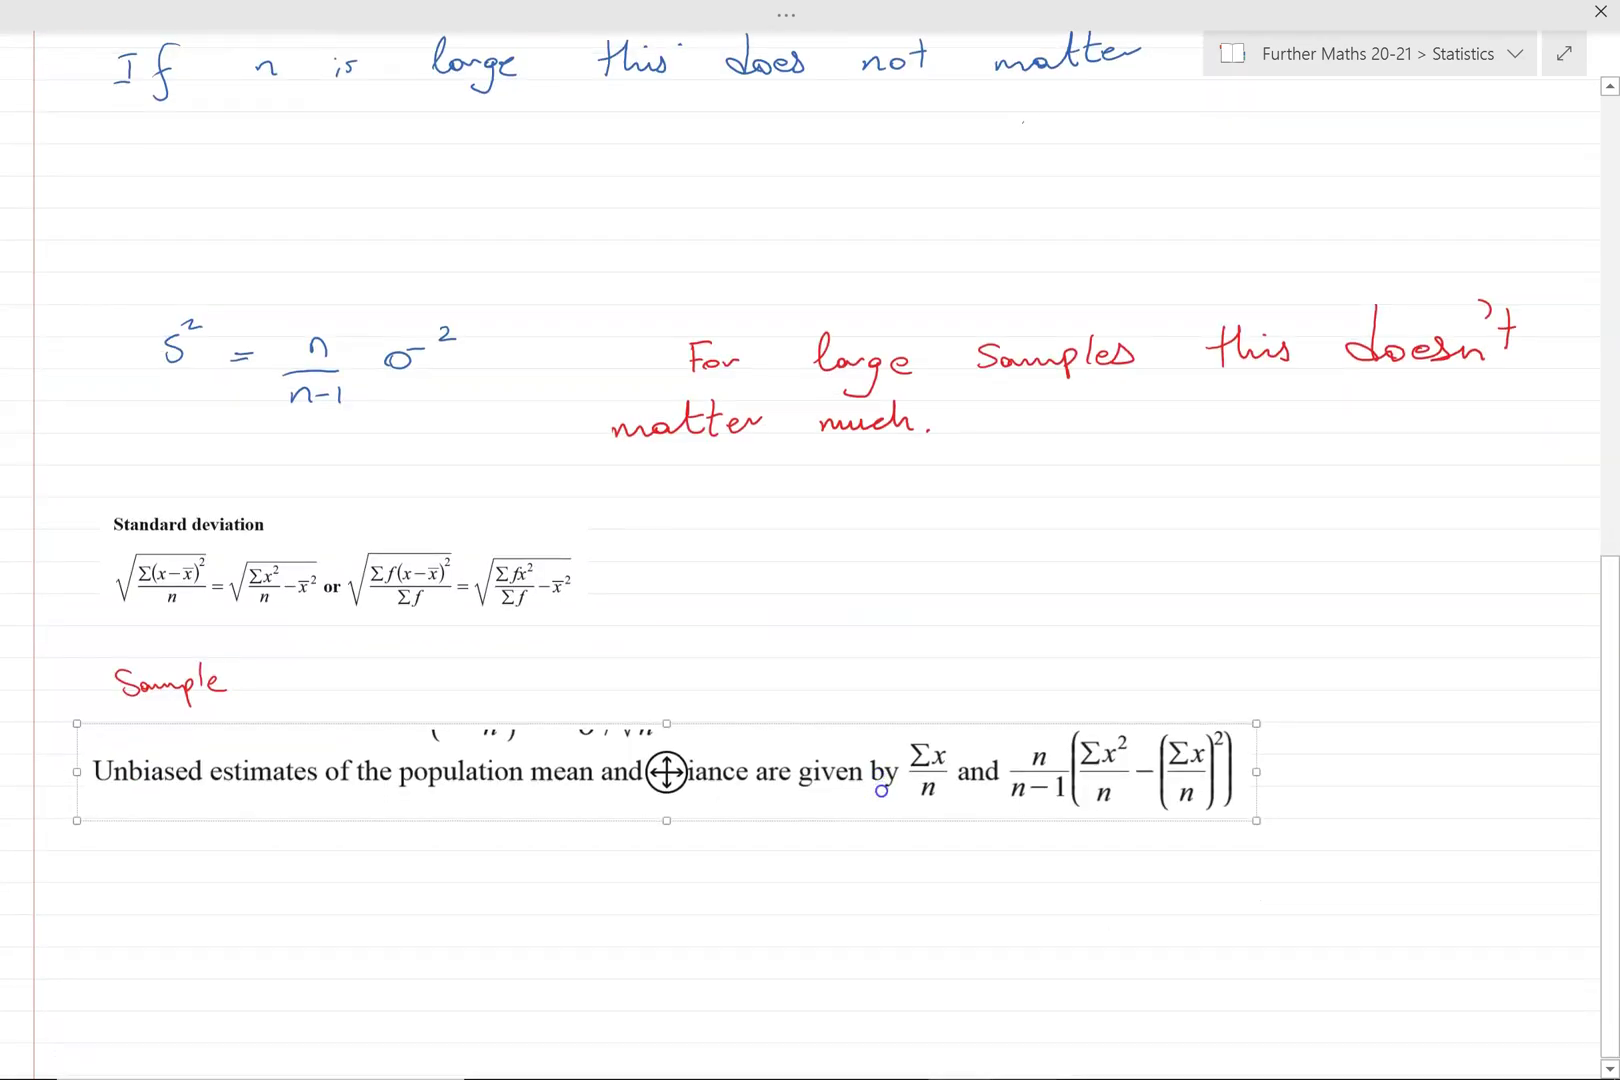
{"action": "scroll", "coordinate": [881, 790], "scroll_direction": "down", "scroll_amount": 1}
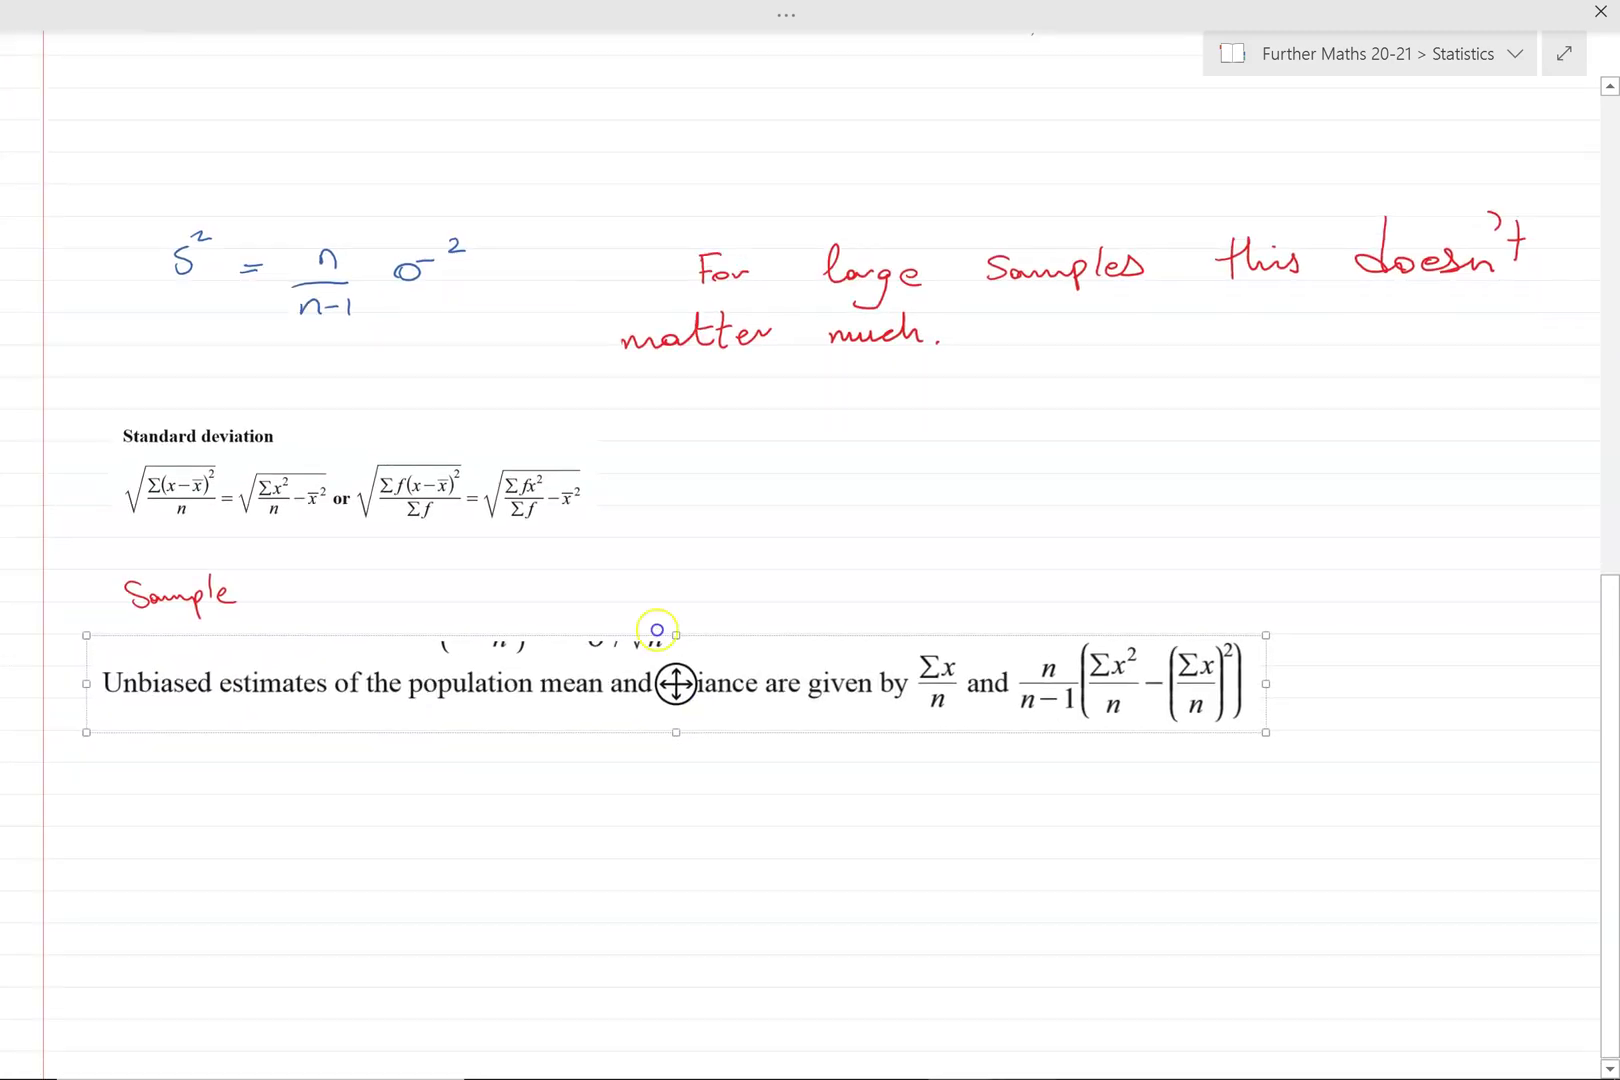
{"action": "scroll", "coordinate": [657, 630], "scroll_direction": "down", "scroll_amount": 1}
{"action": "left_click", "coordinate": [1289, 790]}
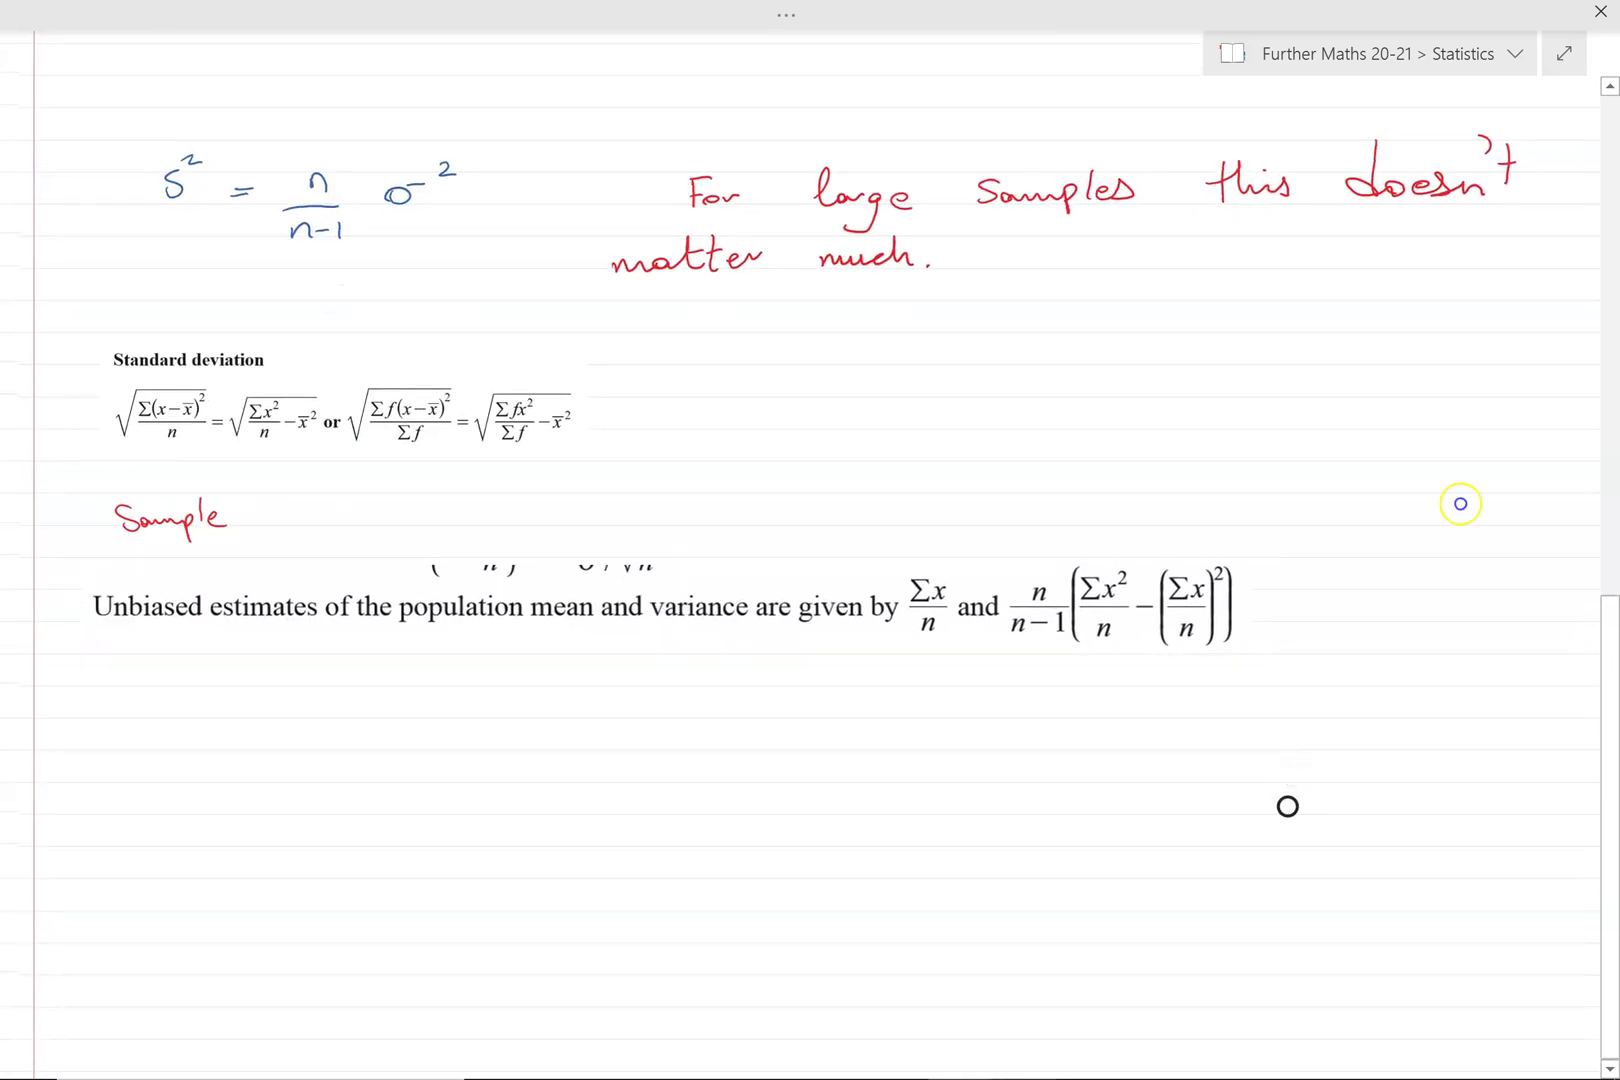
{"action": "scroll", "coordinate": [1460, 503], "scroll_direction": "up", "scroll_amount": 10}
{"action": "scroll", "coordinate": [1338, 470], "scroll_direction": "down", "scroll_amount": 1}
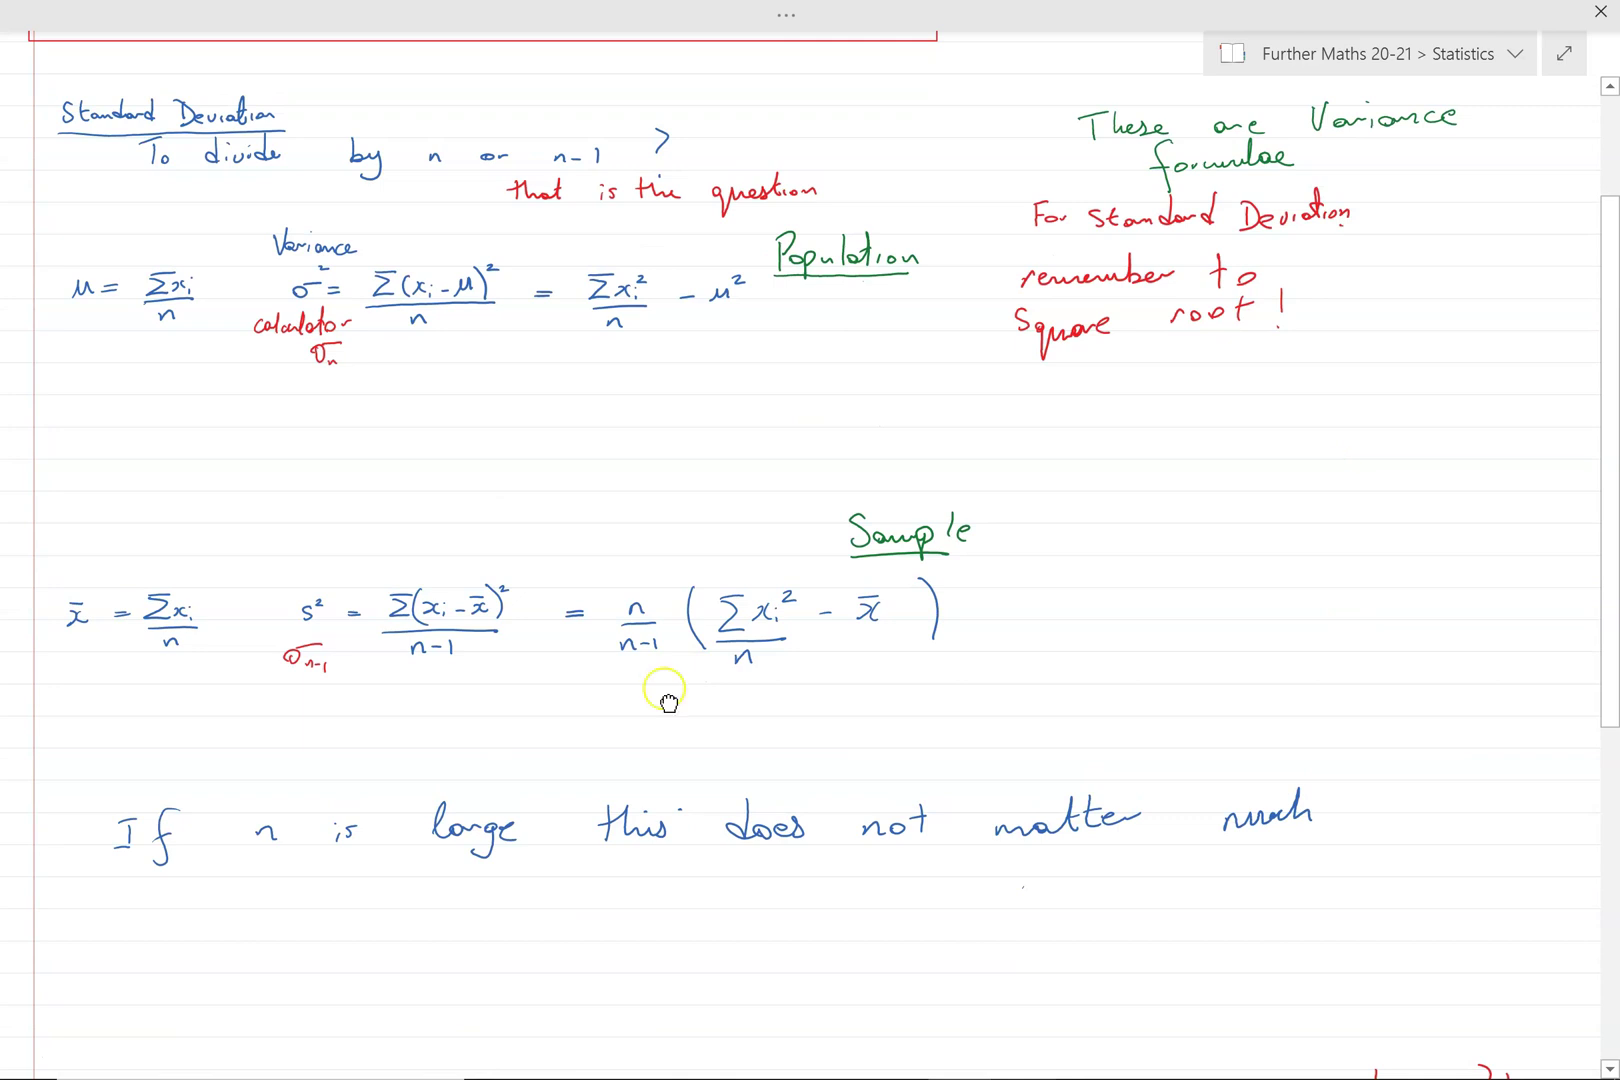
- Handwrite '= 1/(n−1)(Σxᵢ² − n x̄)' in blue beneath the sample variance formula
{"action": "left_click_drag", "start_coordinate": [573, 695], "coordinate": [668, 714]}
{"action": "left_click_drag", "start_coordinate": [646, 726], "coordinate": [669, 736]}
{"action": "left_click_drag", "start_coordinate": [676, 730], "coordinate": [678, 742]}
{"action": "mouse_move", "coordinate": [721, 675]}
{"action": "left_mouse_down"}
{"action": "mouse_move", "coordinate": [725, 729]}
{"action": "mouse_move", "coordinate": [769, 682]}
{"action": "mouse_move", "coordinate": [743, 711]}
{"action": "mouse_move", "coordinate": [826, 690]}
{"action": "left_mouse_up"}
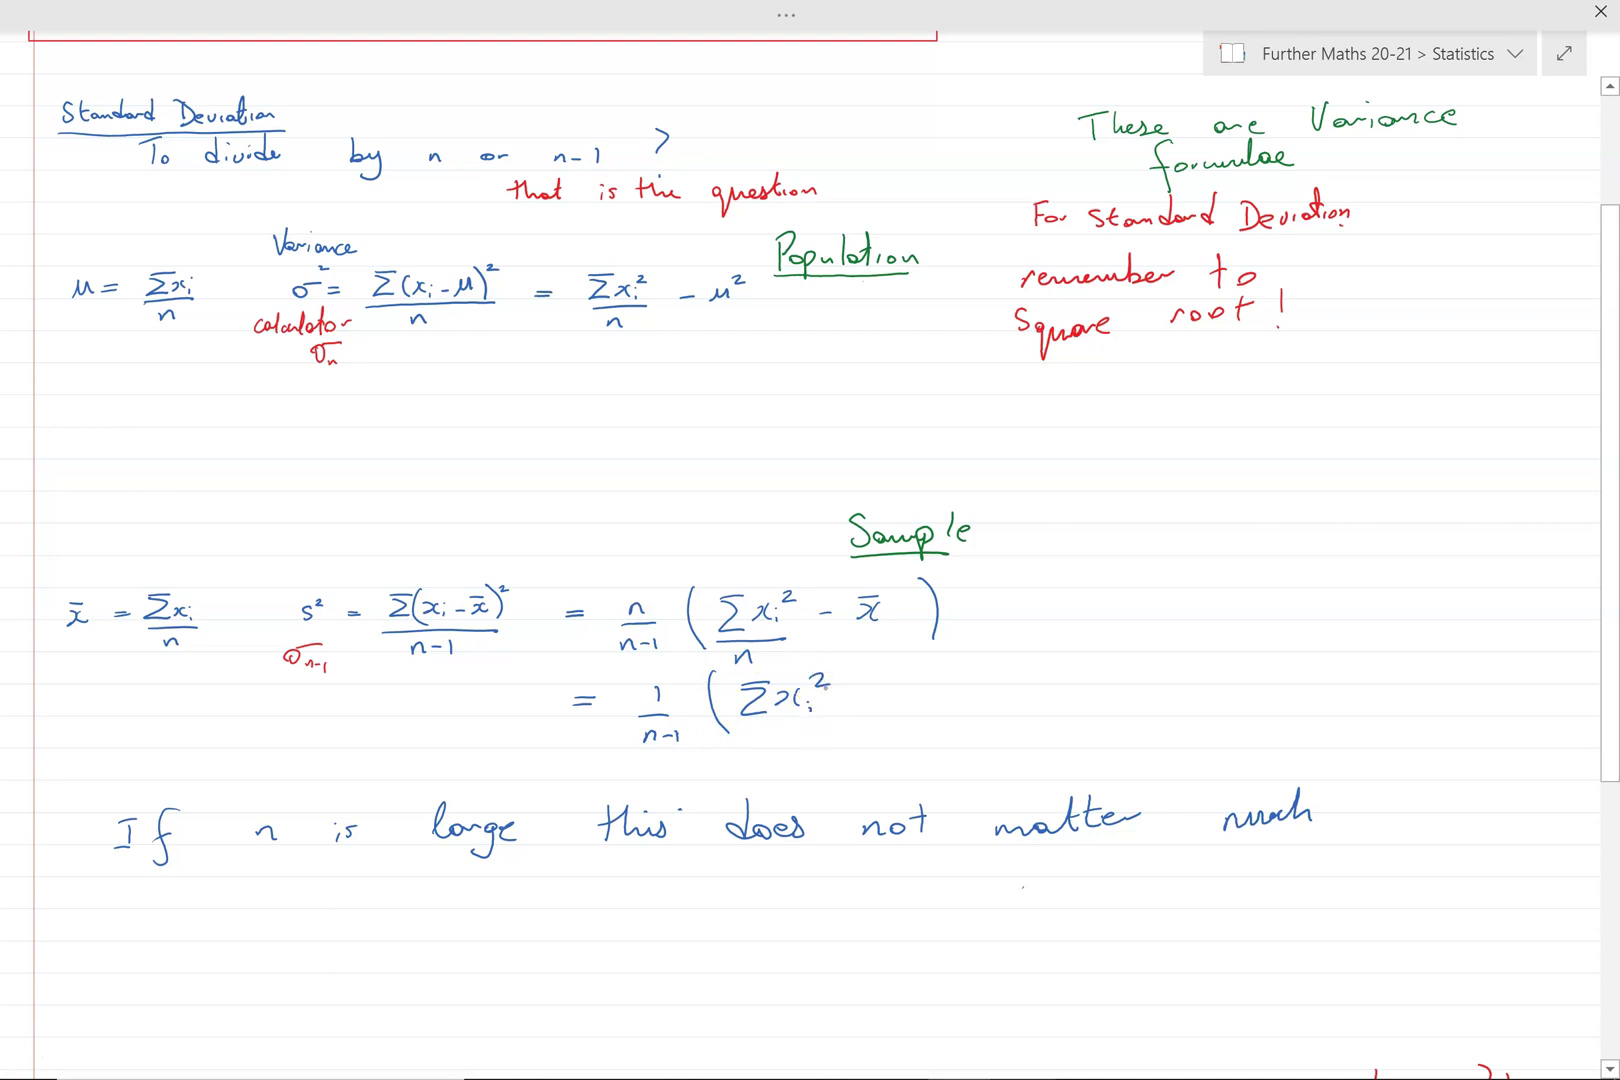
{"action": "left_click_drag", "start_coordinate": [862, 697], "coordinate": [877, 696]}
{"action": "left_click_drag", "start_coordinate": [901, 706], "coordinate": [918, 705]}
{"action": "mouse_move", "coordinate": [940, 704]}
{"action": "left_mouse_down"}
{"action": "mouse_move", "coordinate": [999, 669]}
{"action": "mouse_move", "coordinate": [995, 718]}
{"action": "left_mouse_up"}
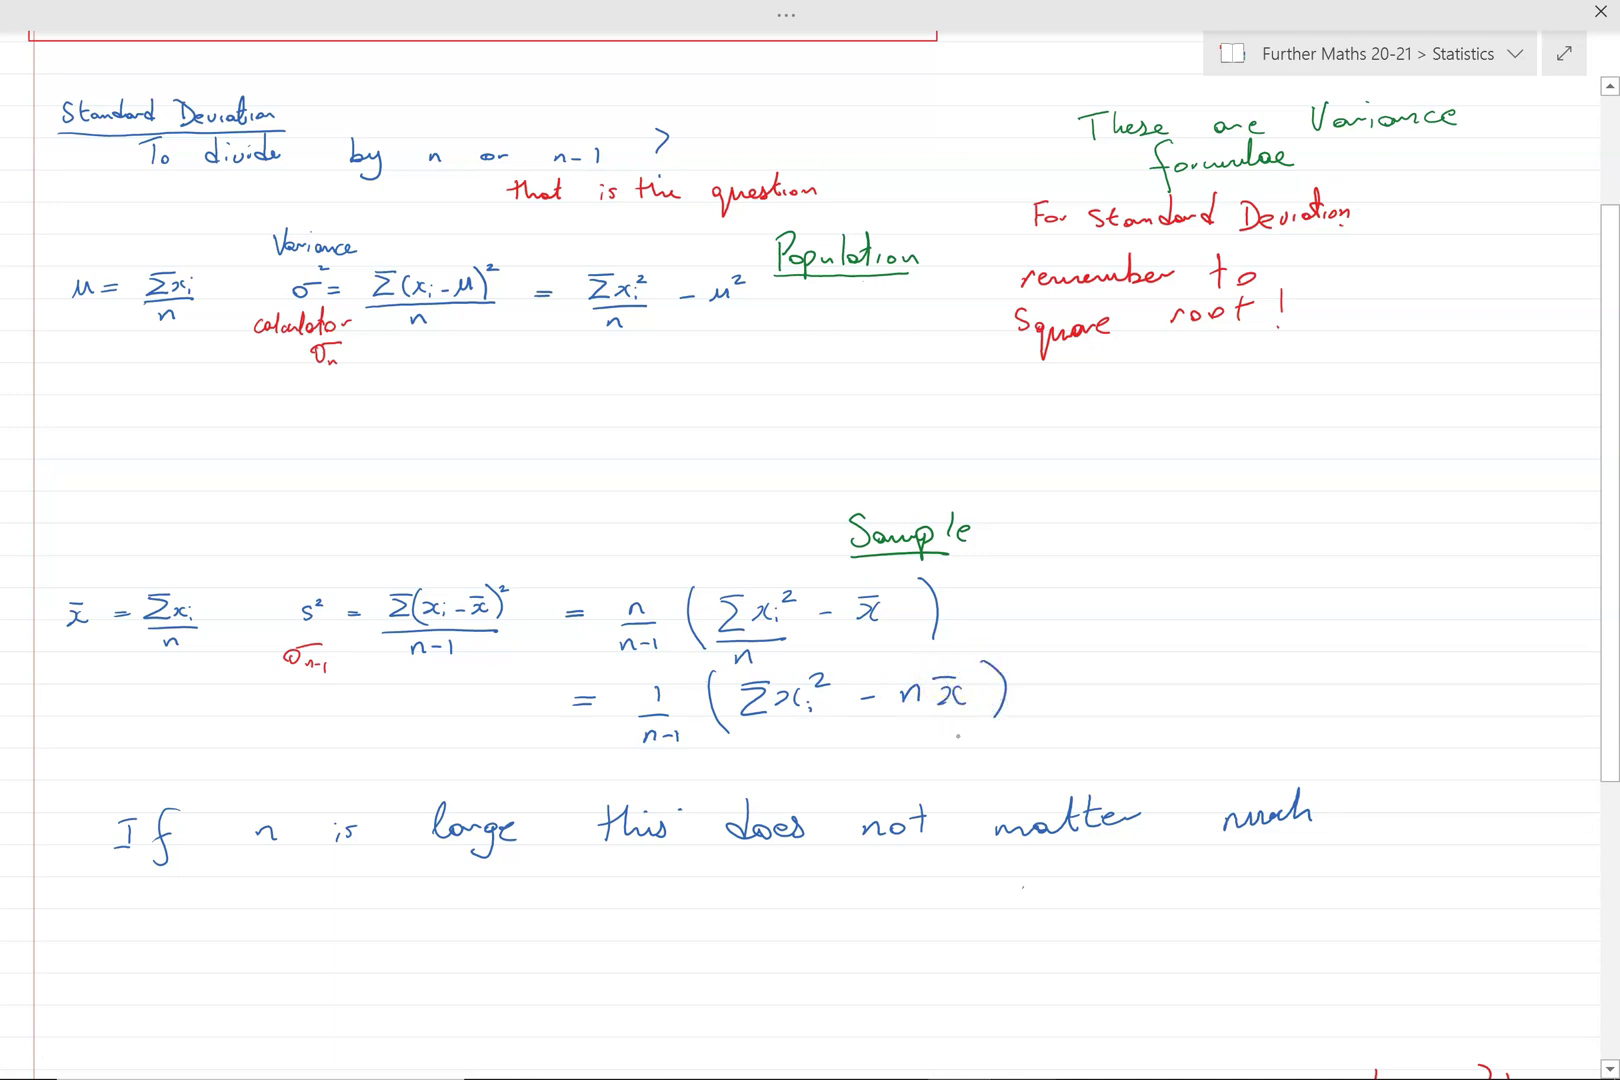